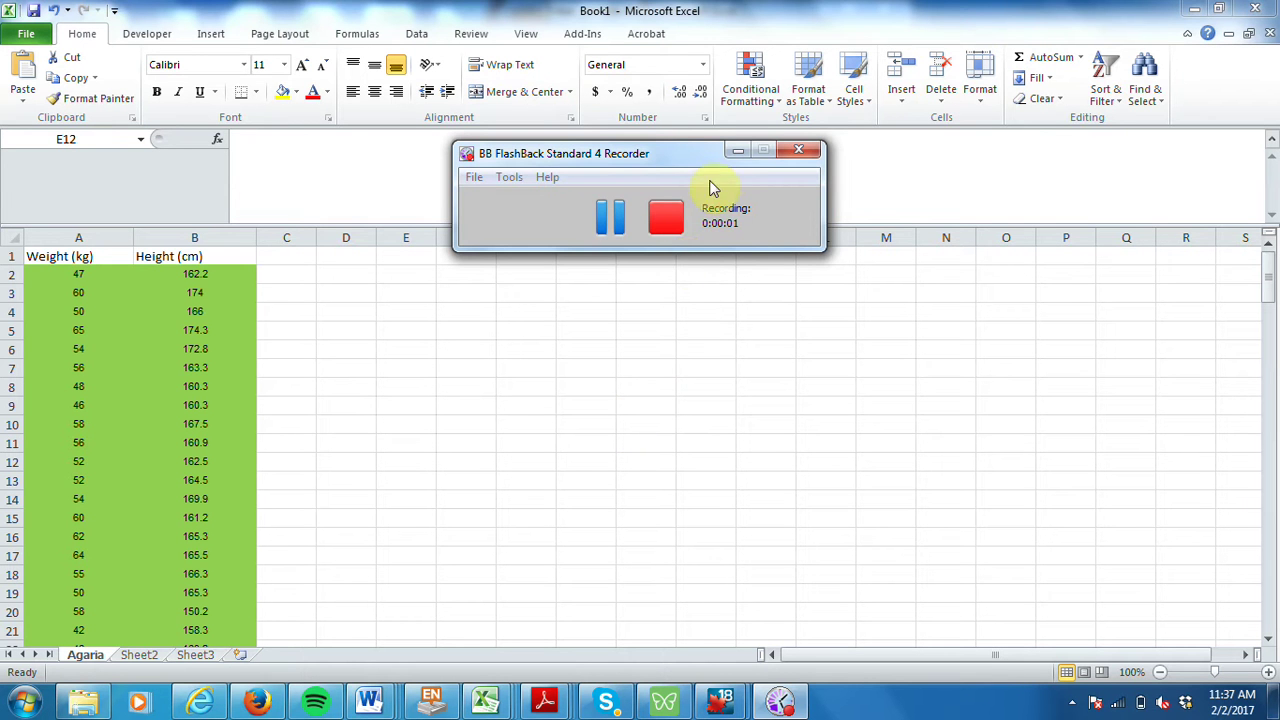
# Check the V8STMM and V9STCM columns in Tribes -all India 2017, then return to Book1.
pyautogui.click(735, 155)
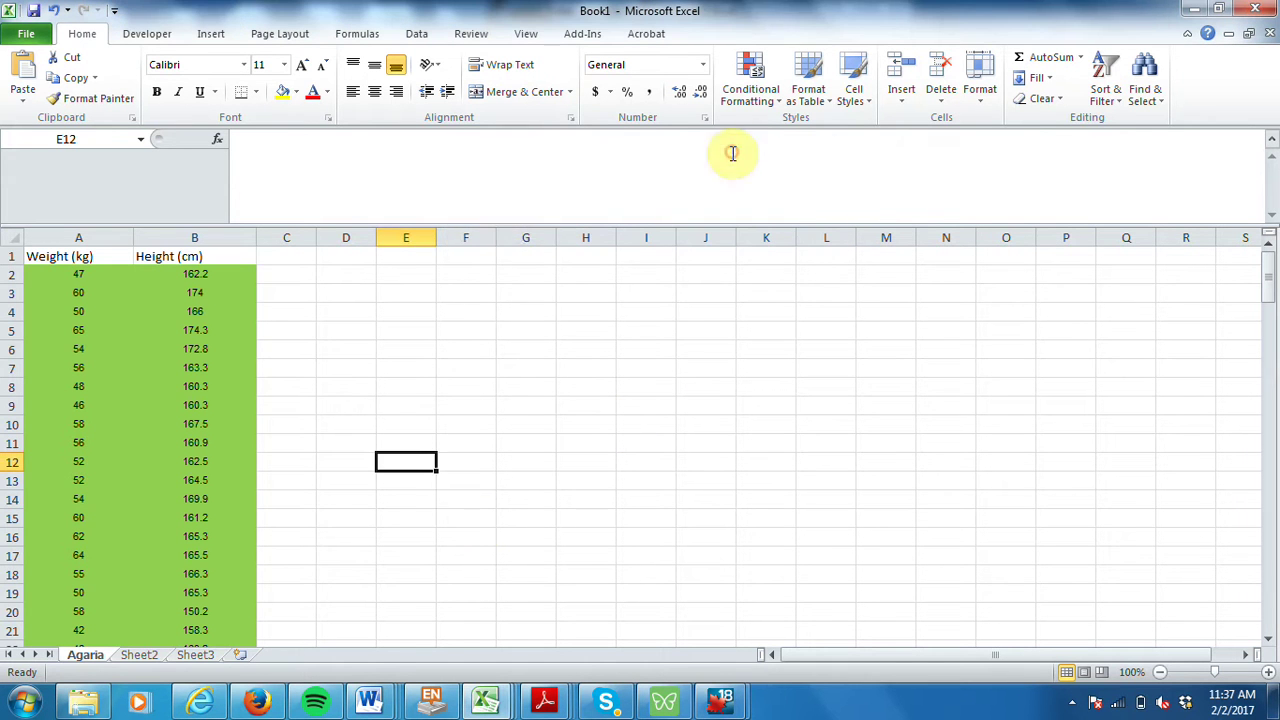
pyautogui.click(500, 517)
pyautogui.click(484, 702)
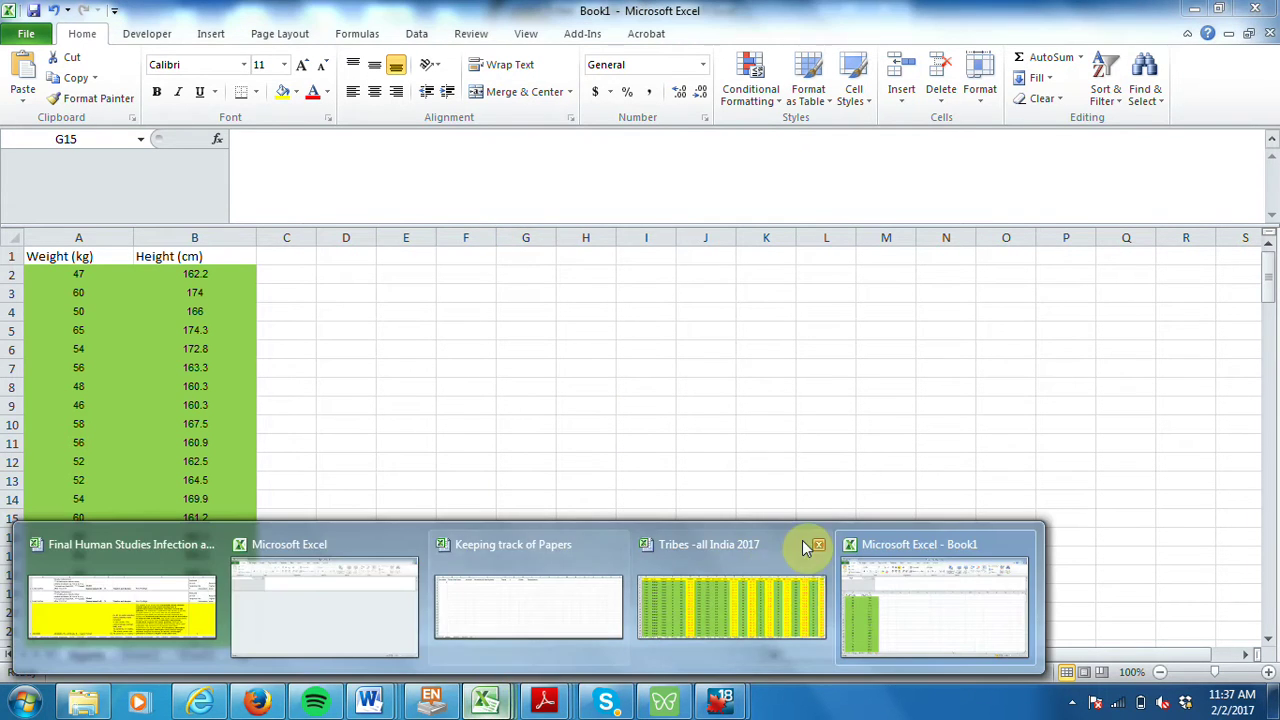
pyautogui.click(747, 582)
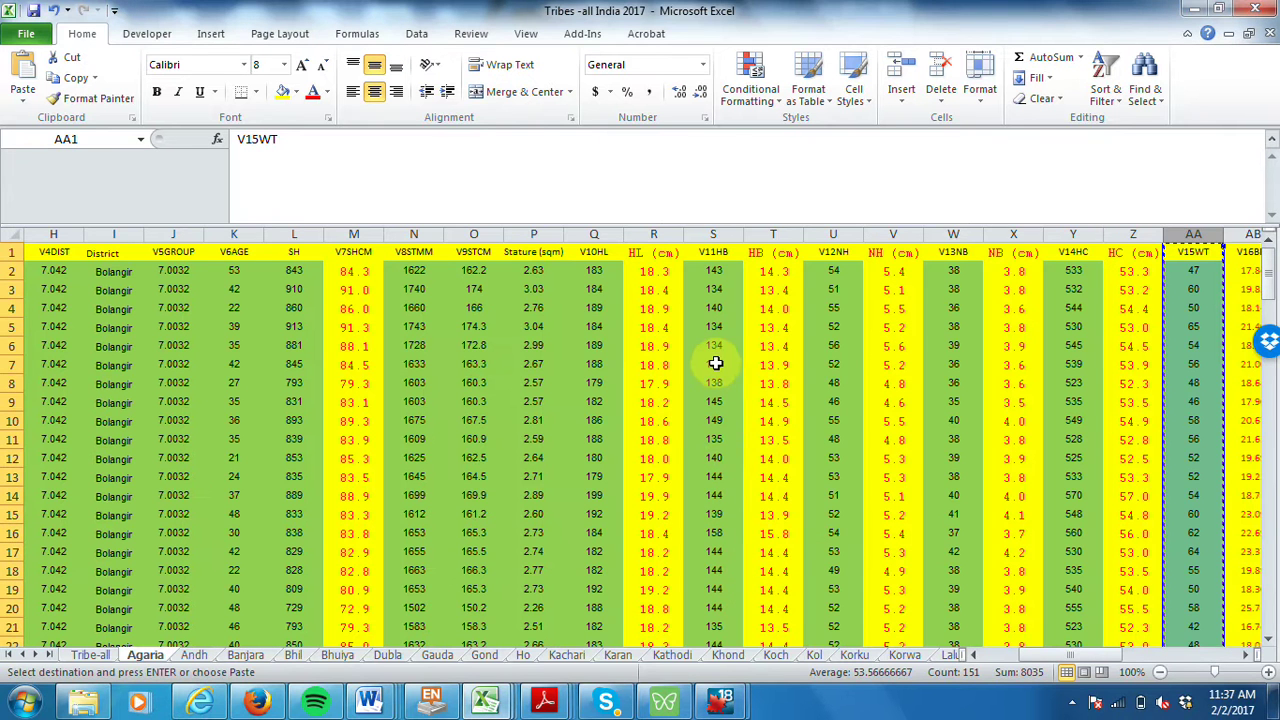
pyautogui.click(414, 270)
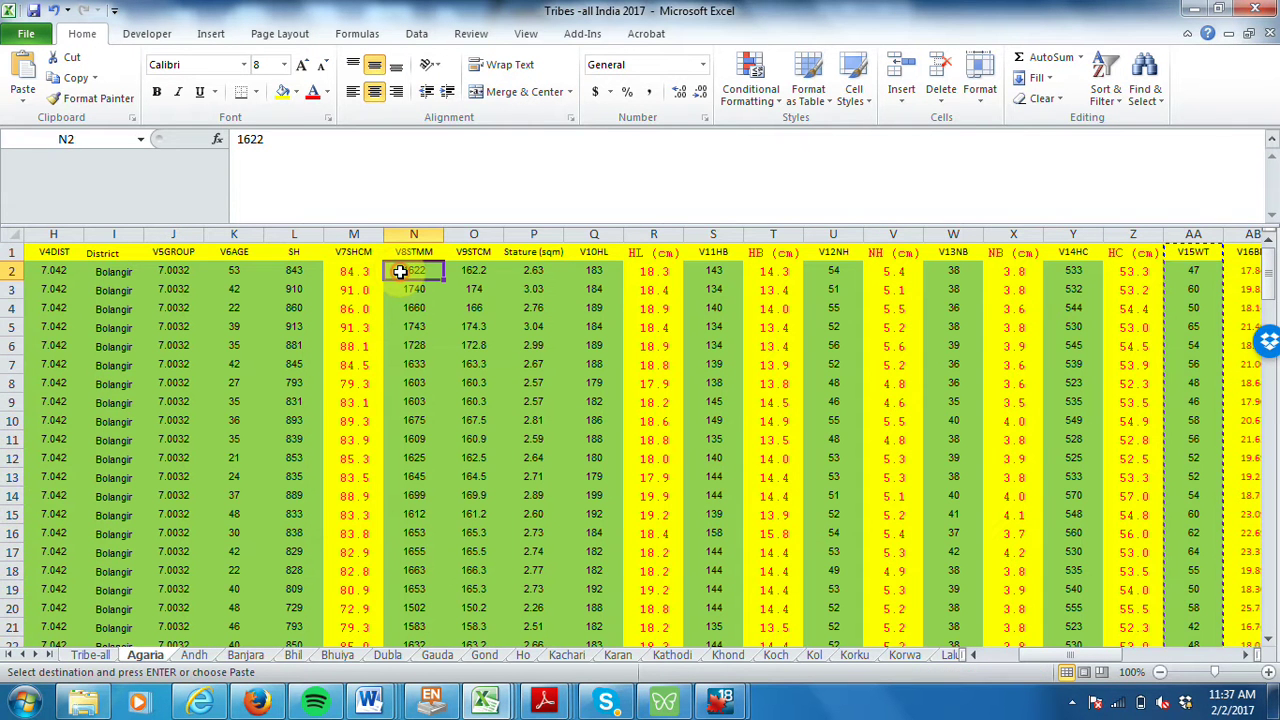
pyautogui.click(412, 252)
pyautogui.click(460, 252)
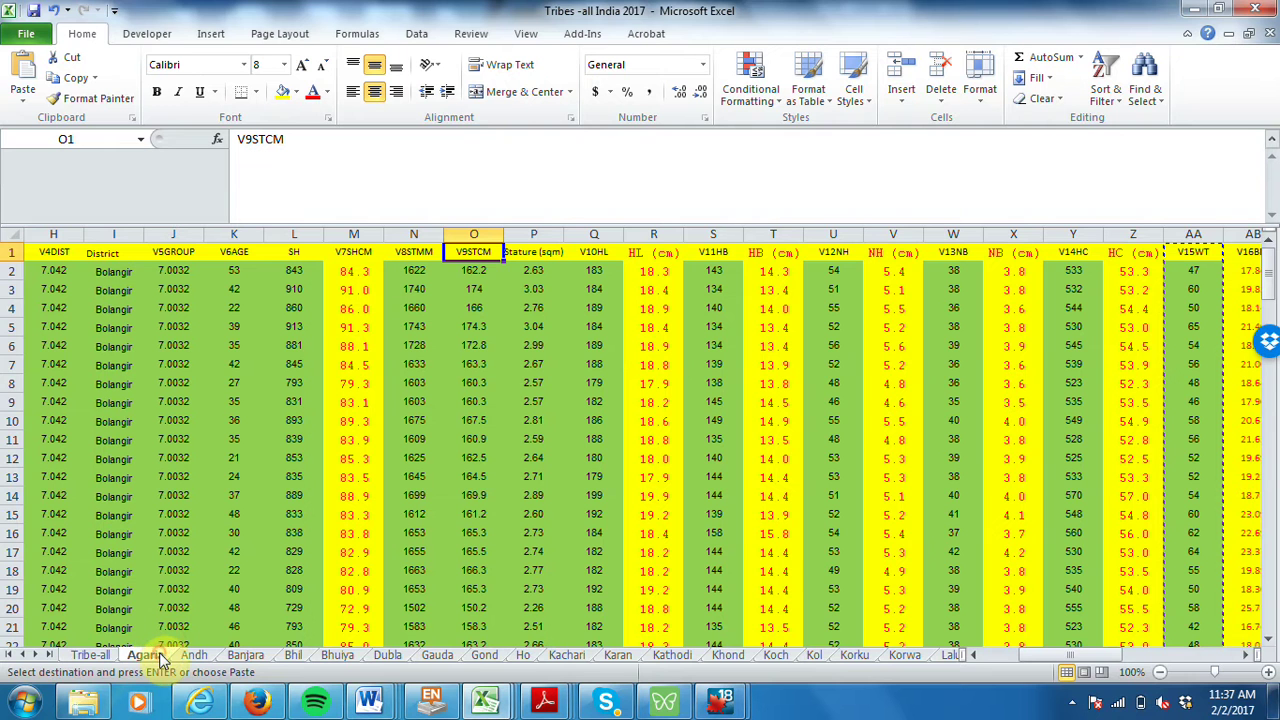
pyautogui.moveTo(487, 705)
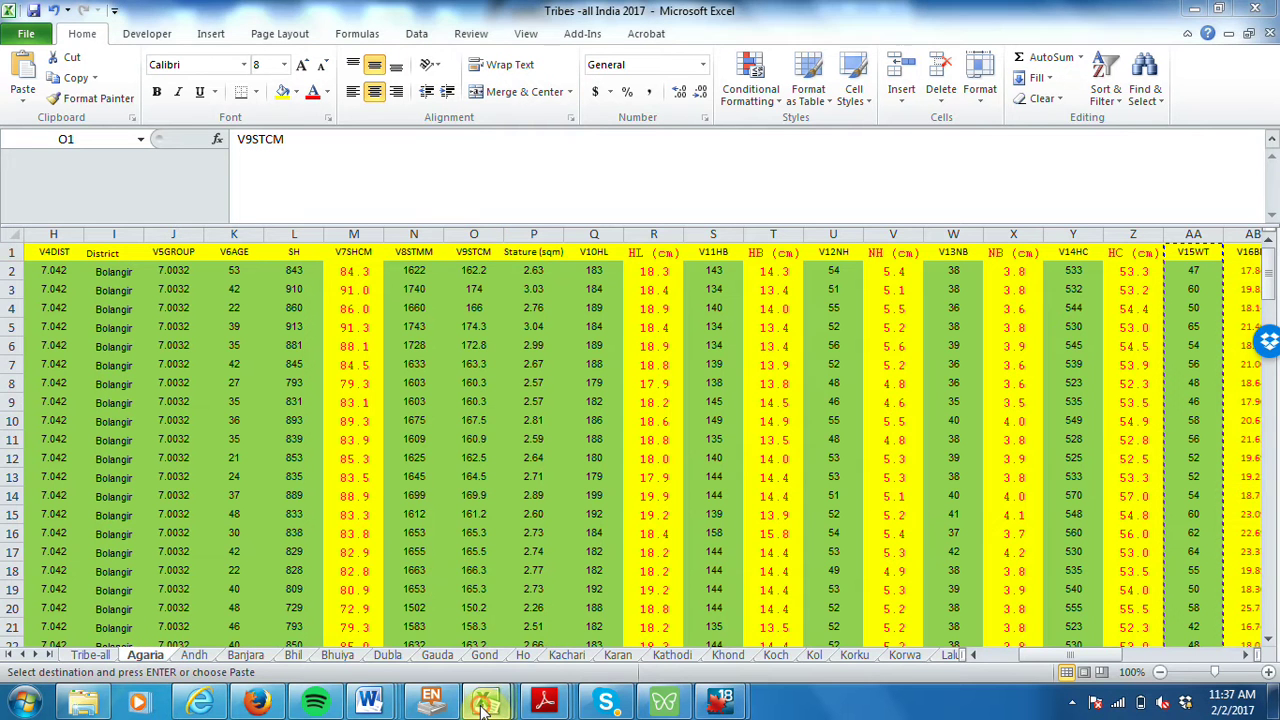
pyautogui.click(882, 610)
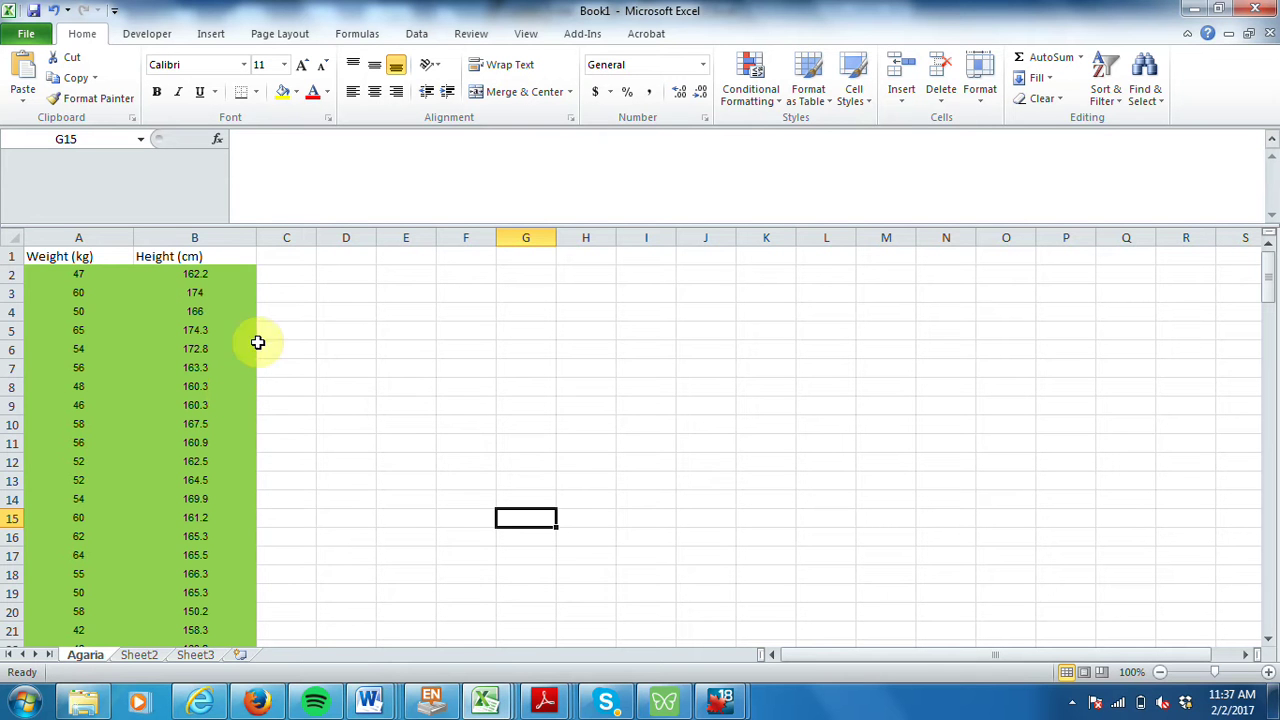
# Add the Height (m) heading in C1 and a height-in-metres formula from B2 in C2.
pyautogui.click(291, 255)
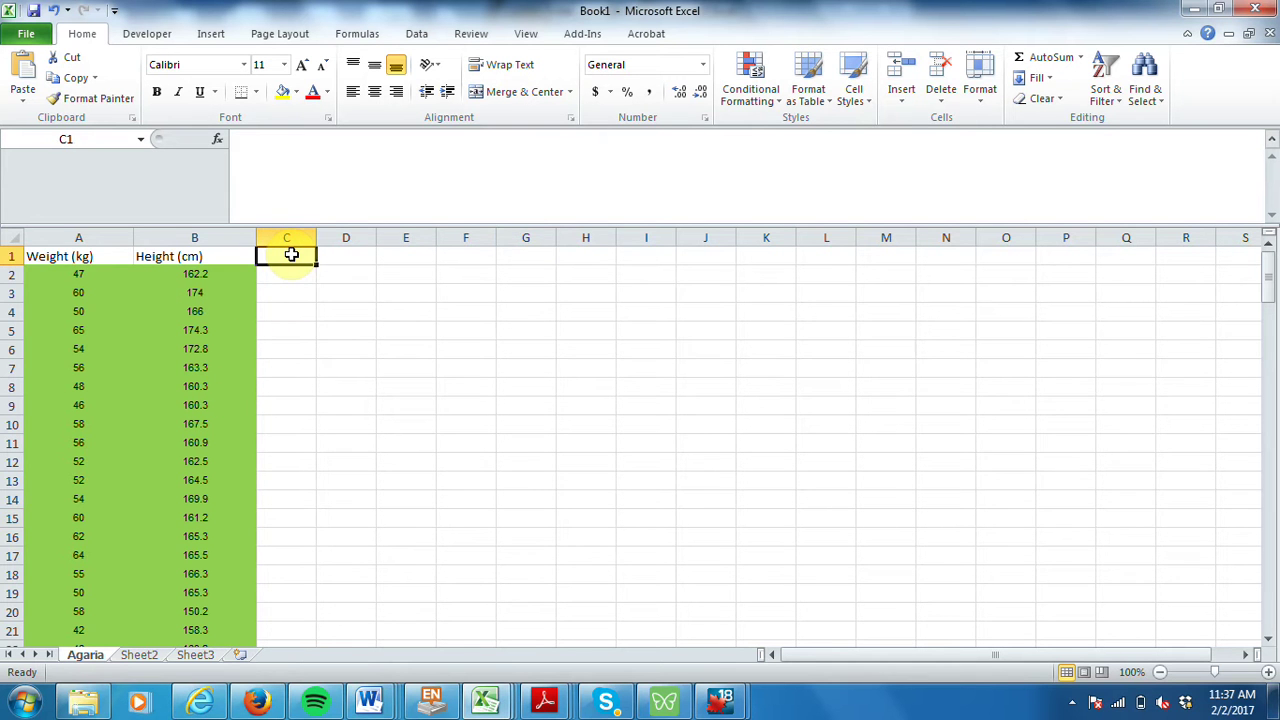
pyautogui.doubleClick(291, 255)
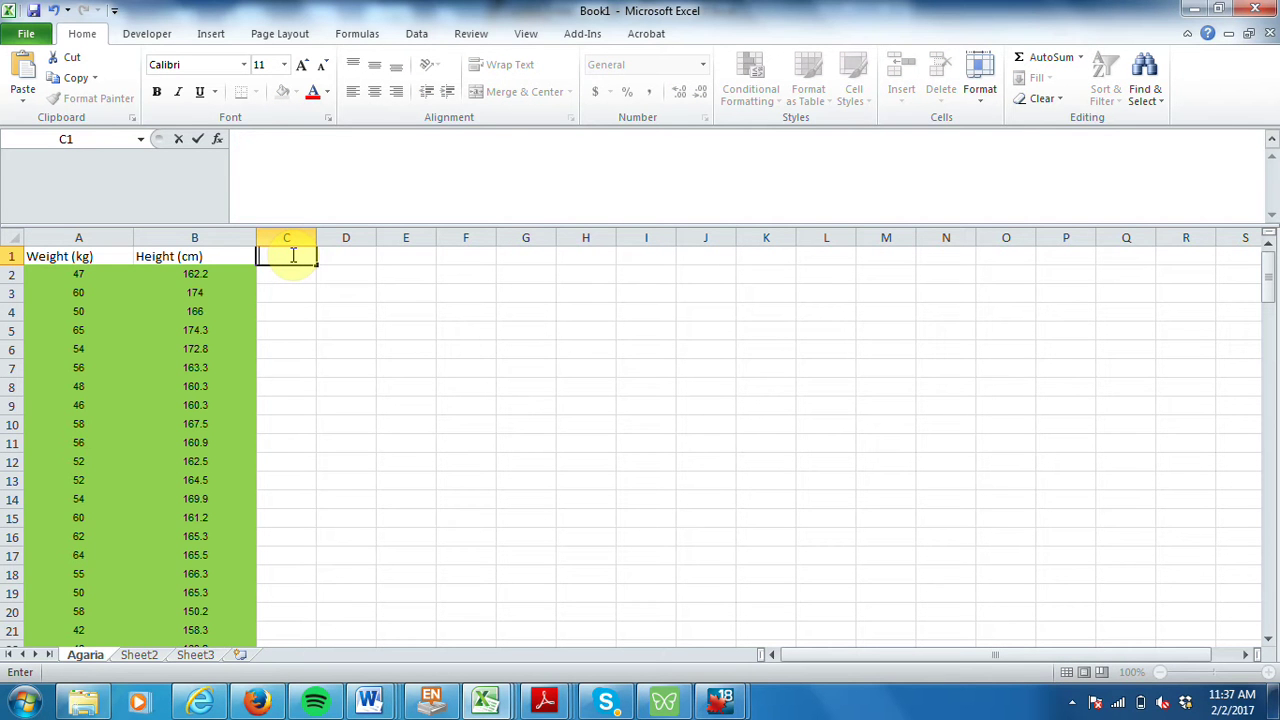
pyautogui.write('Height (m)')
pyautogui.press('Return')
pyautogui.write('=b2/100')
pyautogui.press('Return')
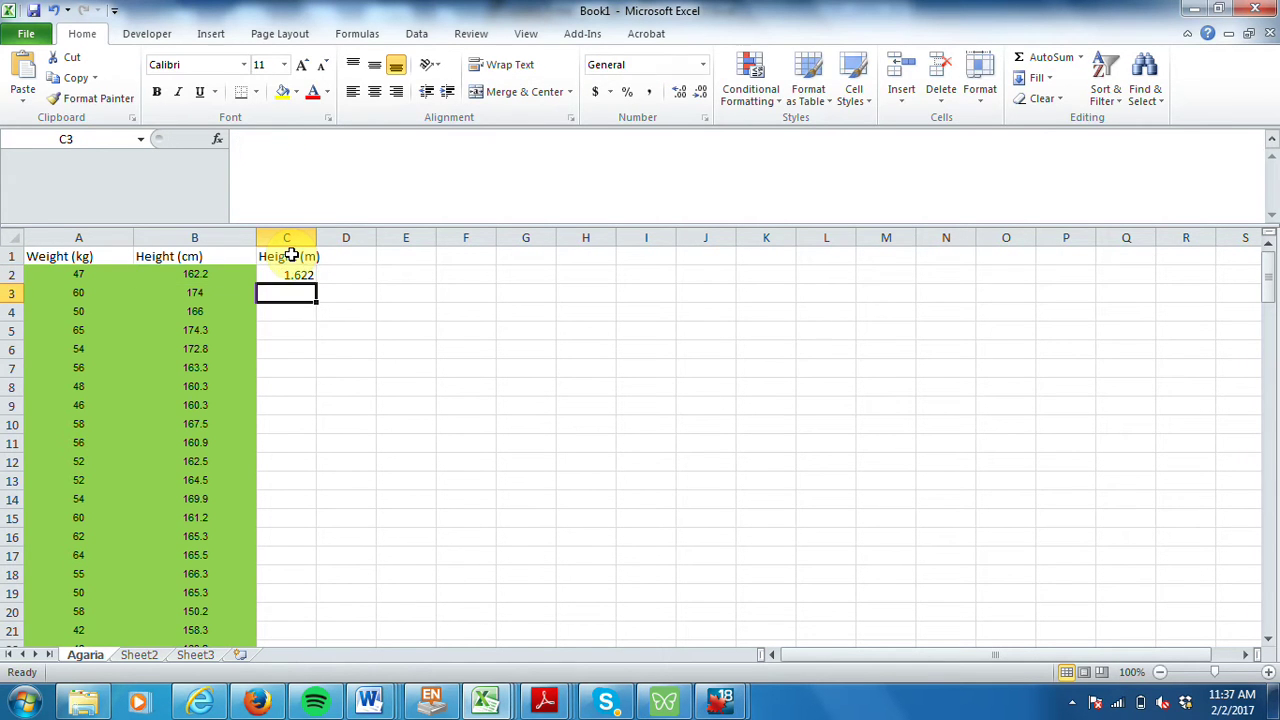
# Add ln(W) and ln(H) headings in D1:E1 and the formula =LN(A2) in D2.
pyautogui.click(350, 256)
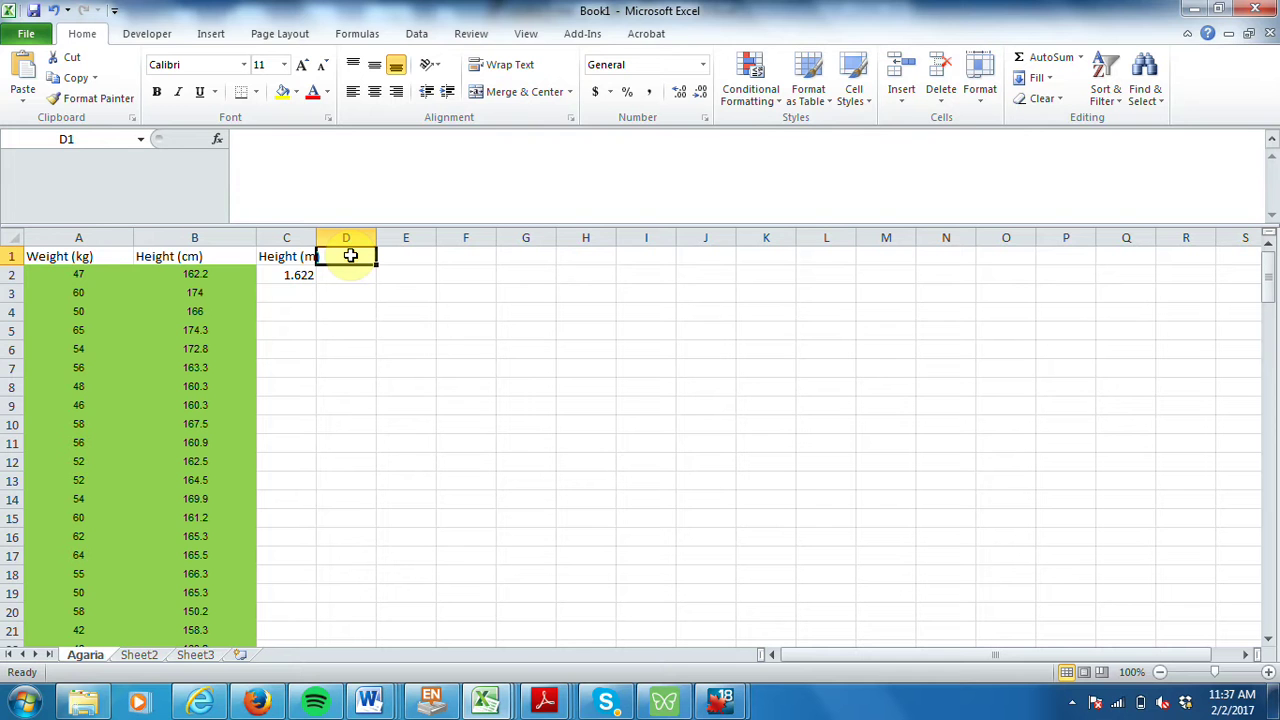
pyautogui.write('W')
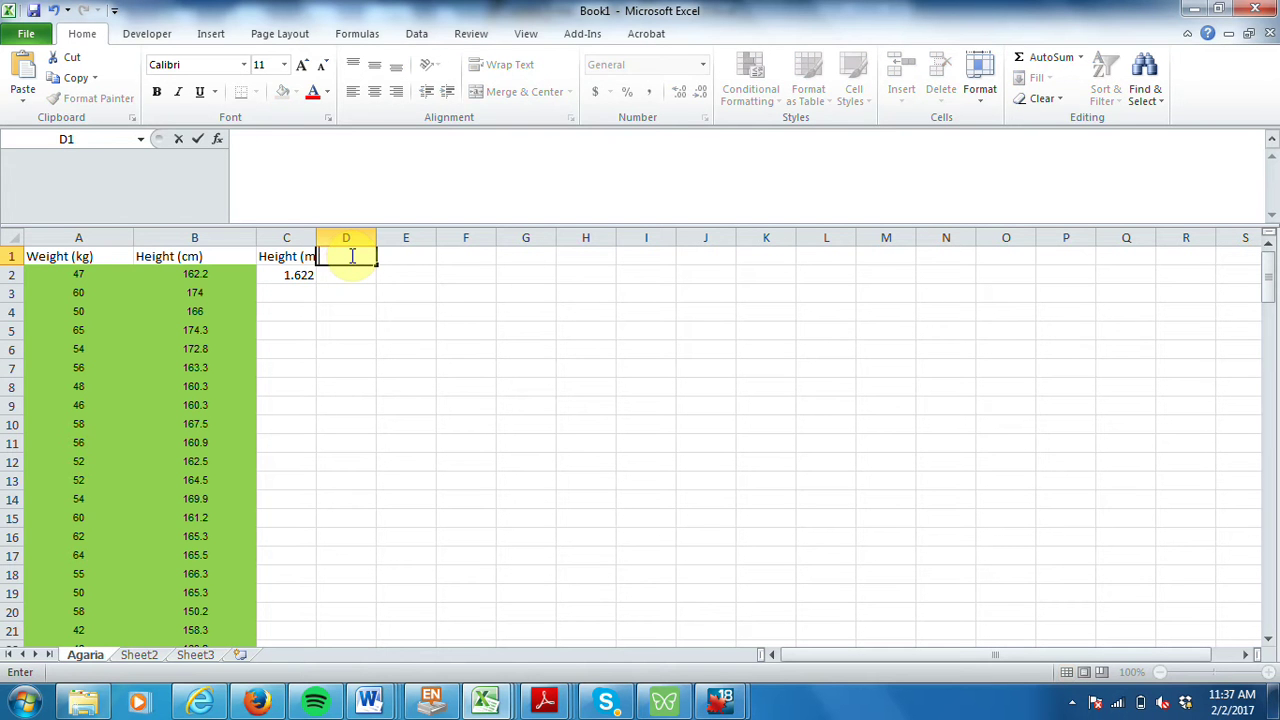
pyautogui.press('Tab')
pyautogui.write('ln(H)')
pyautogui.press('Return')
pyautogui.write('=')
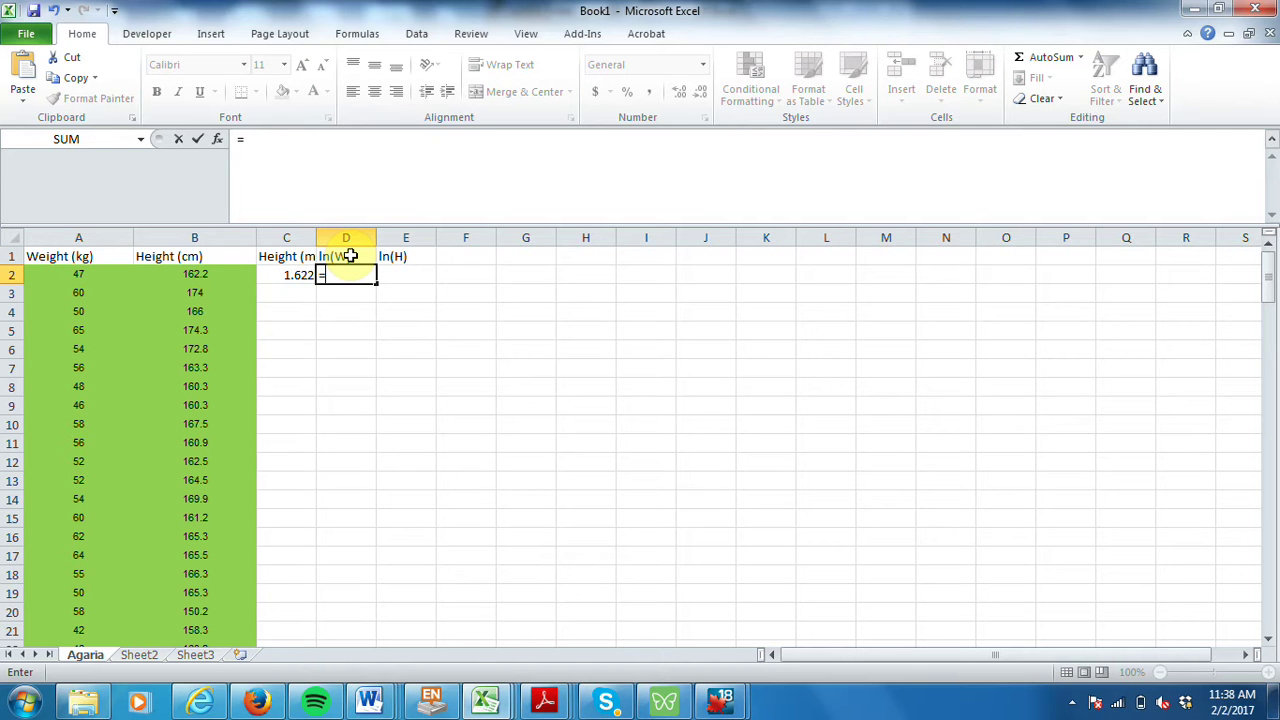
pyautogui.write('ln(a2)')
pyautogui.press('Tab')
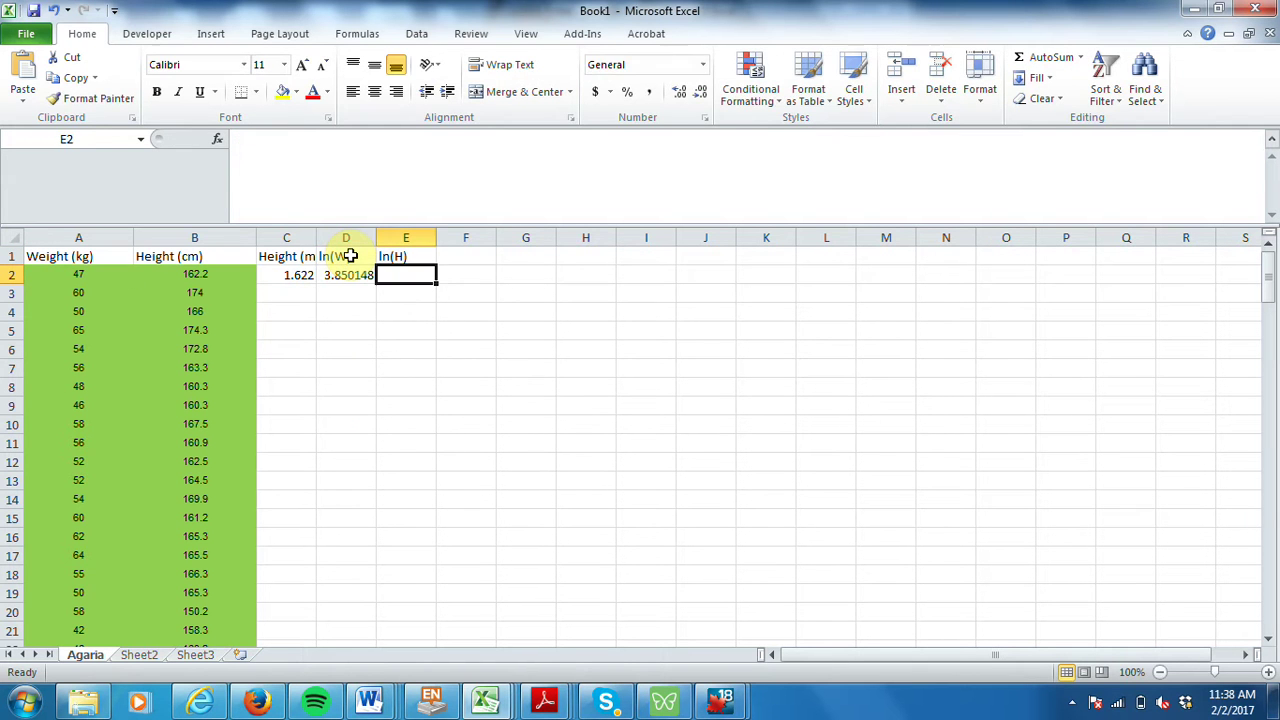
# Enter =LN(C2) in E2 and fill the C2:E2 formulas down to row 151.
pyautogui.write('=ln')
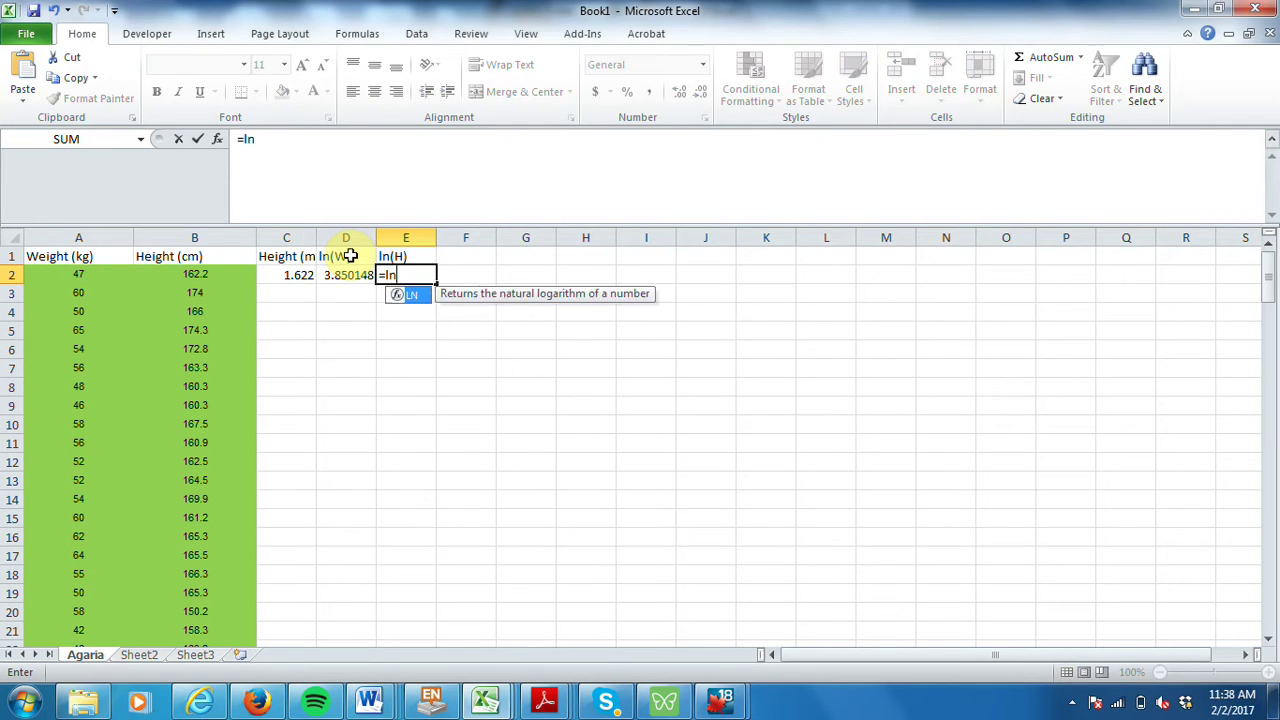
pyautogui.write('(b')
pyautogui.press('BackSpace')
pyautogui.write('c2)')
pyautogui.press('Return')
pyautogui.moveTo(288, 277); pyautogui.dragTo(407, 604)
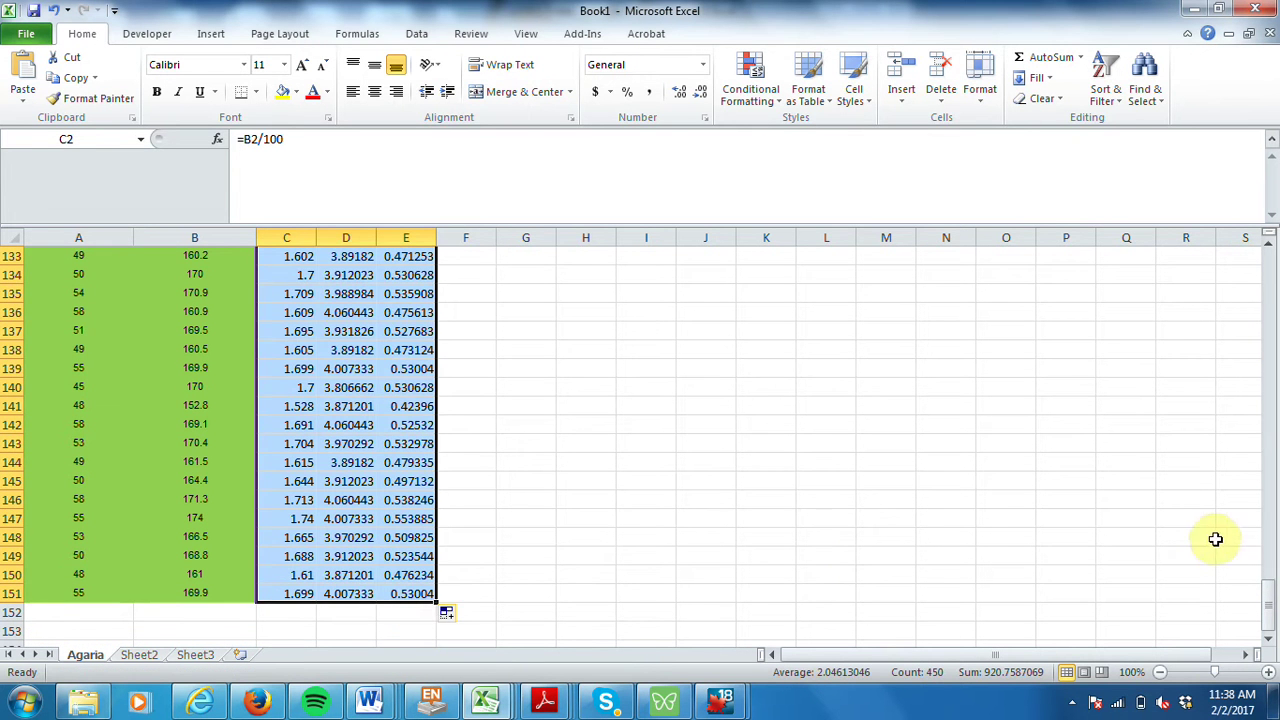
pyautogui.moveTo(1267, 600); pyautogui.dragTo(1214, 220)
pyautogui.click(805, 408)
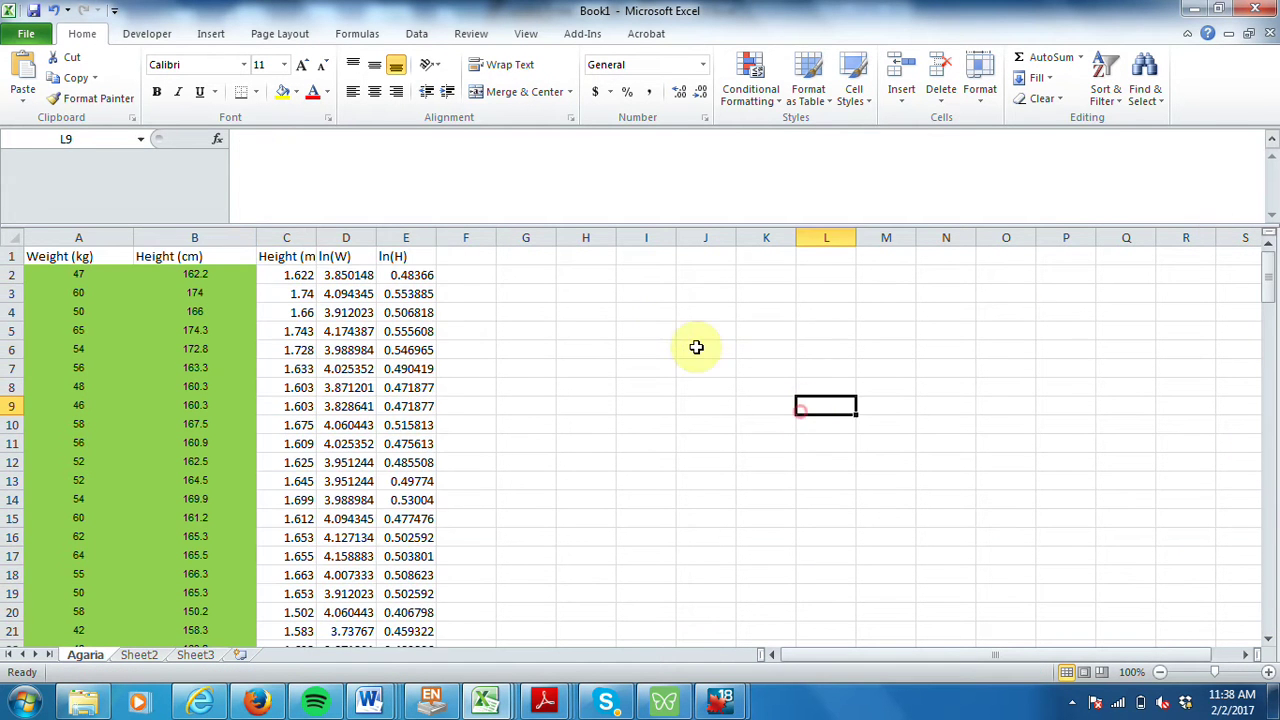
# Copy the ln(W) column D and paste it as plain values into column F.
pyautogui.click(362, 278)
pyautogui.click(410, 278)
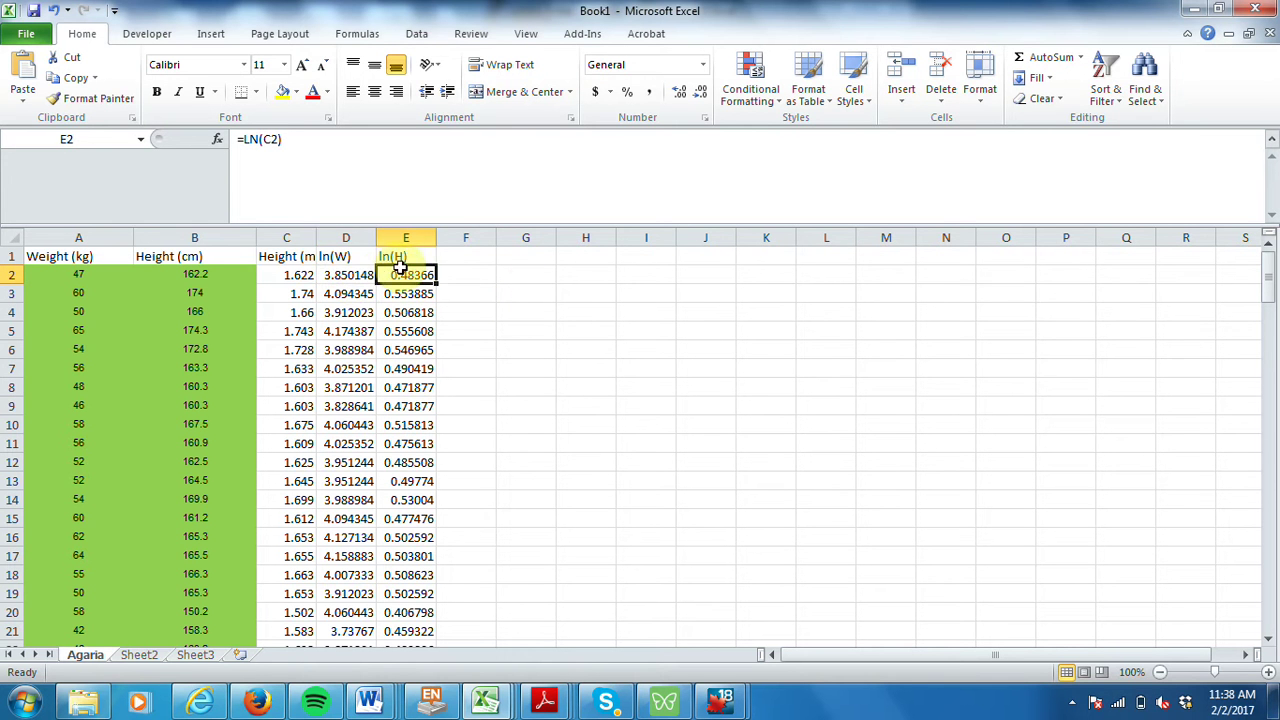
pyautogui.click(350, 276)
pyautogui.click(413, 281)
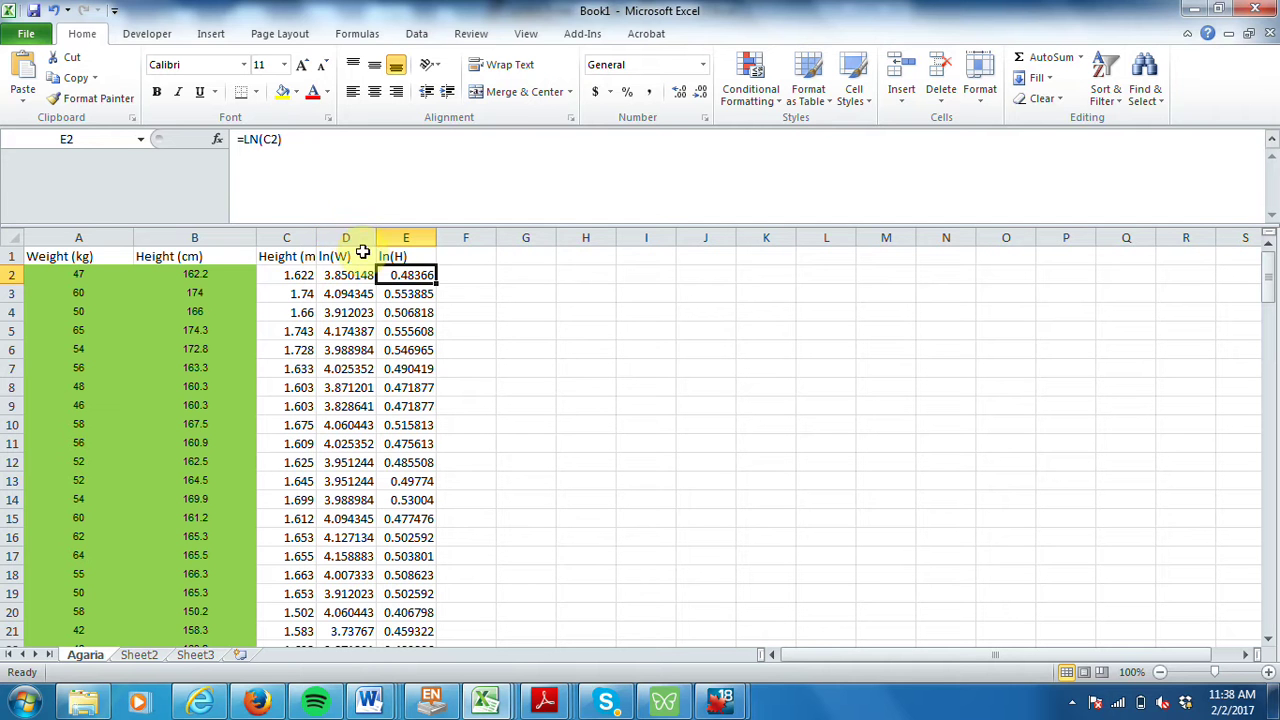
pyautogui.click(351, 235)
pyautogui.hotkey('ctrl', 'c')
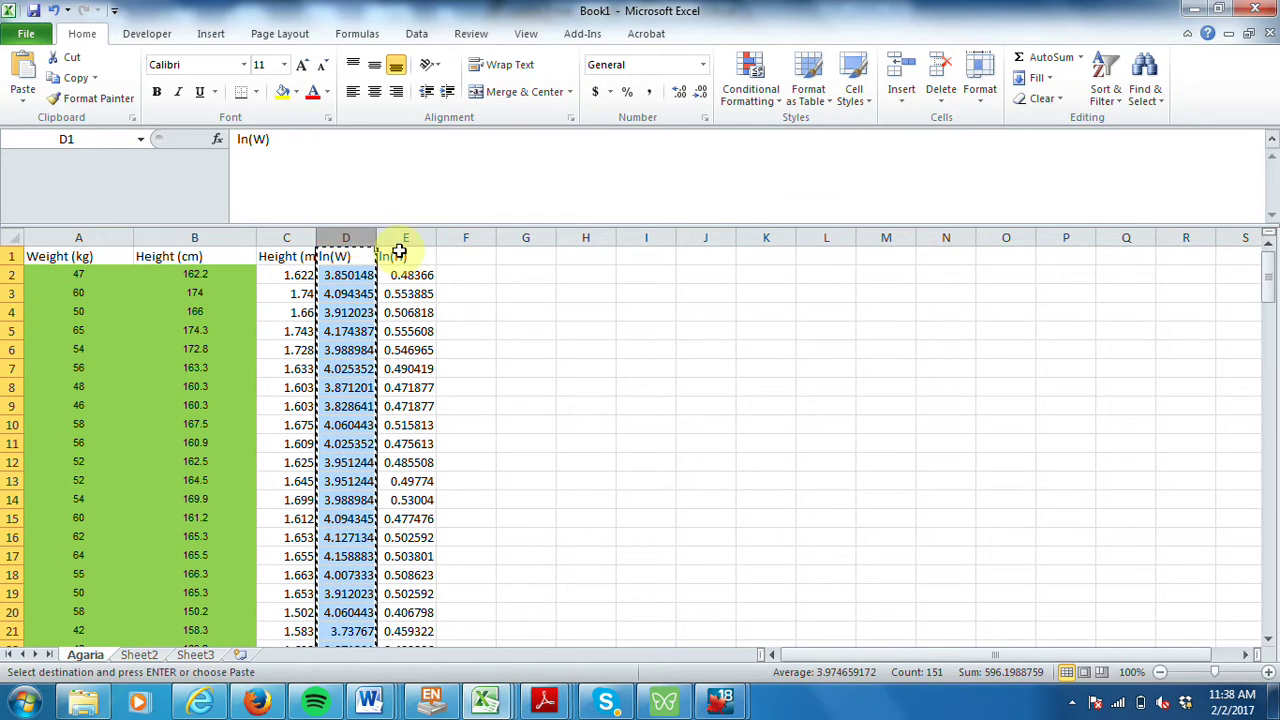
pyautogui.click(446, 256)
pyautogui.click(35, 108)
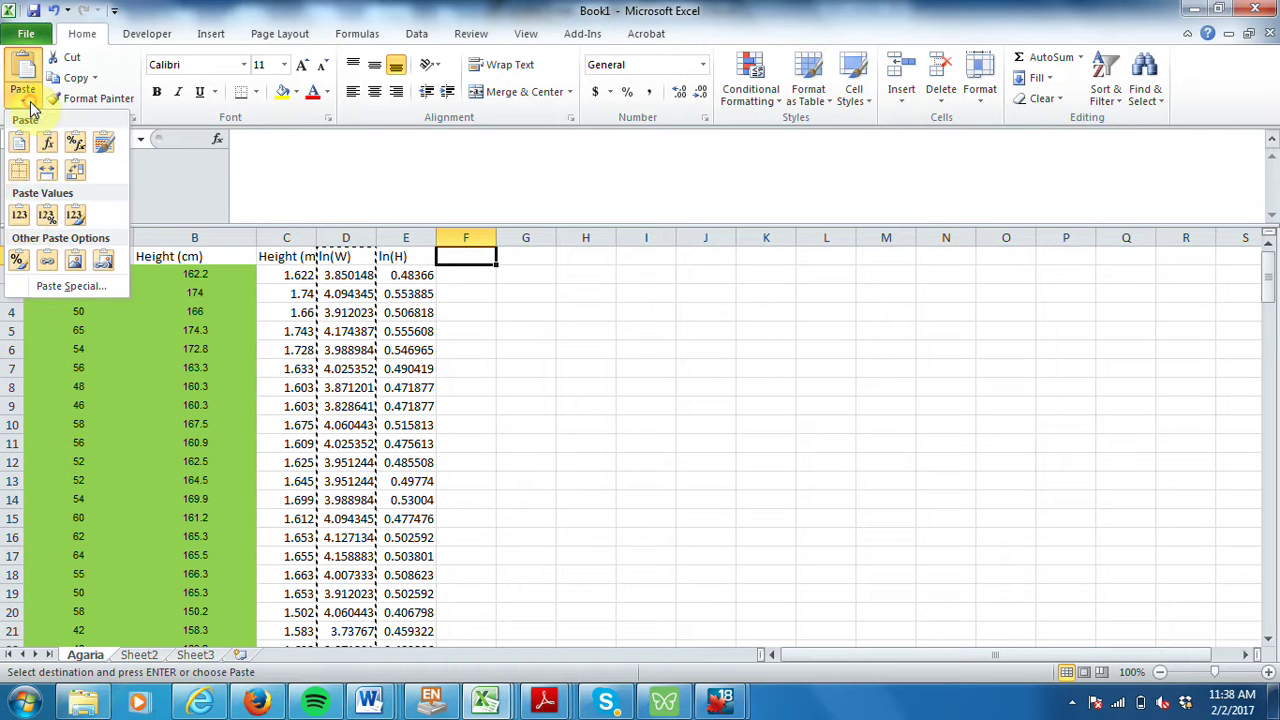
pyautogui.click(23, 211)
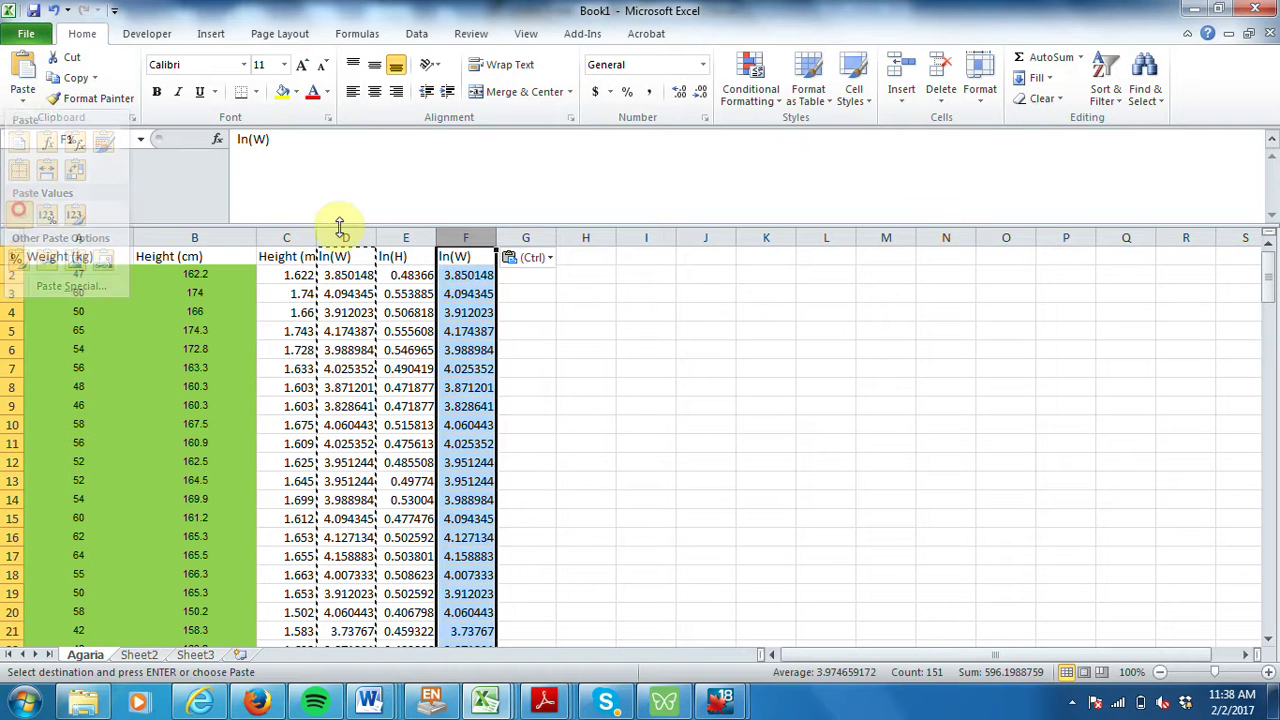
# Delete the original ln(W) formula column D, leaving ln(H) in D and ln(W) values in E.
pyautogui.click(284, 237)
pyautogui.rightClick(283, 245)
pyautogui.press('Escape')
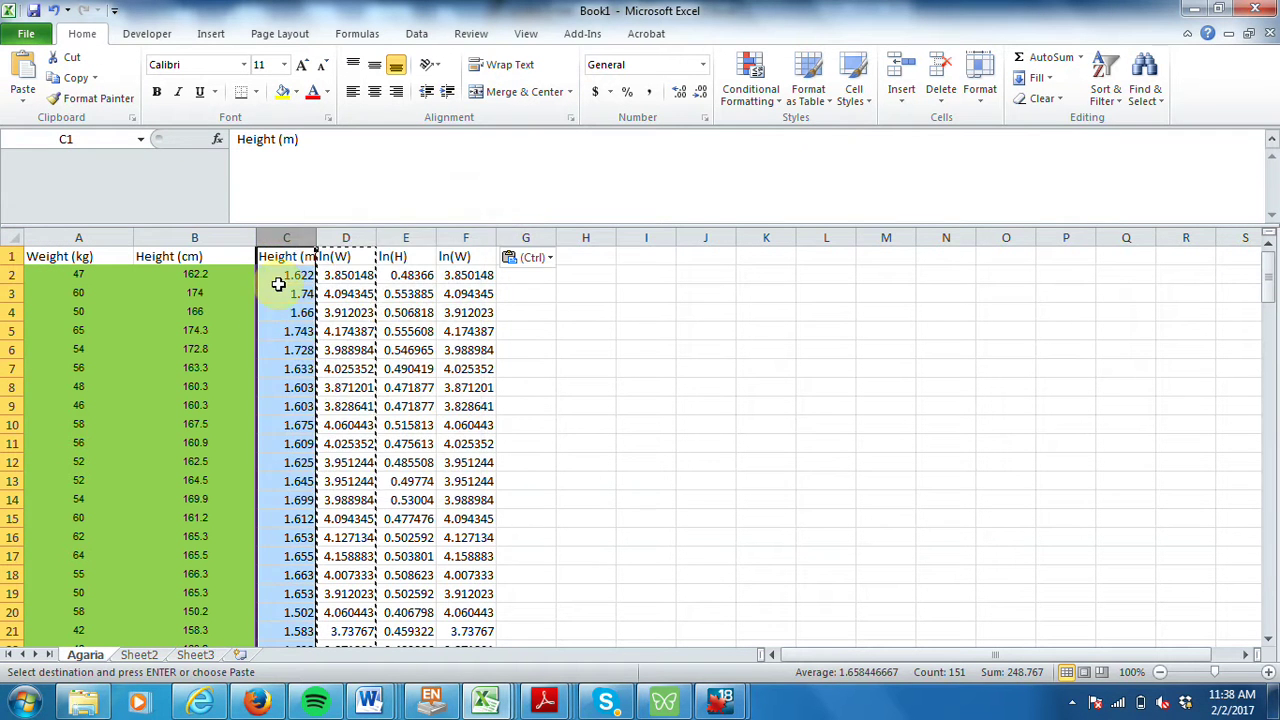
pyautogui.click(345, 238)
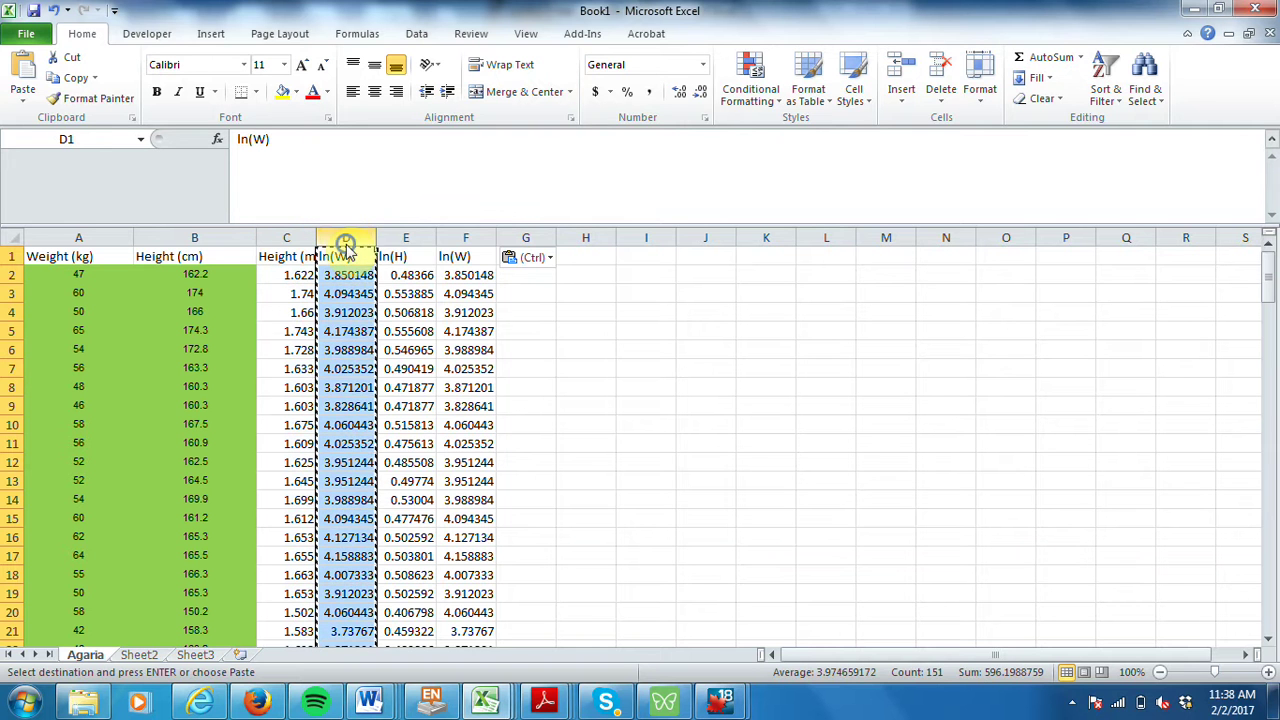
pyautogui.rightClick(345, 240)
pyautogui.click(392, 390)
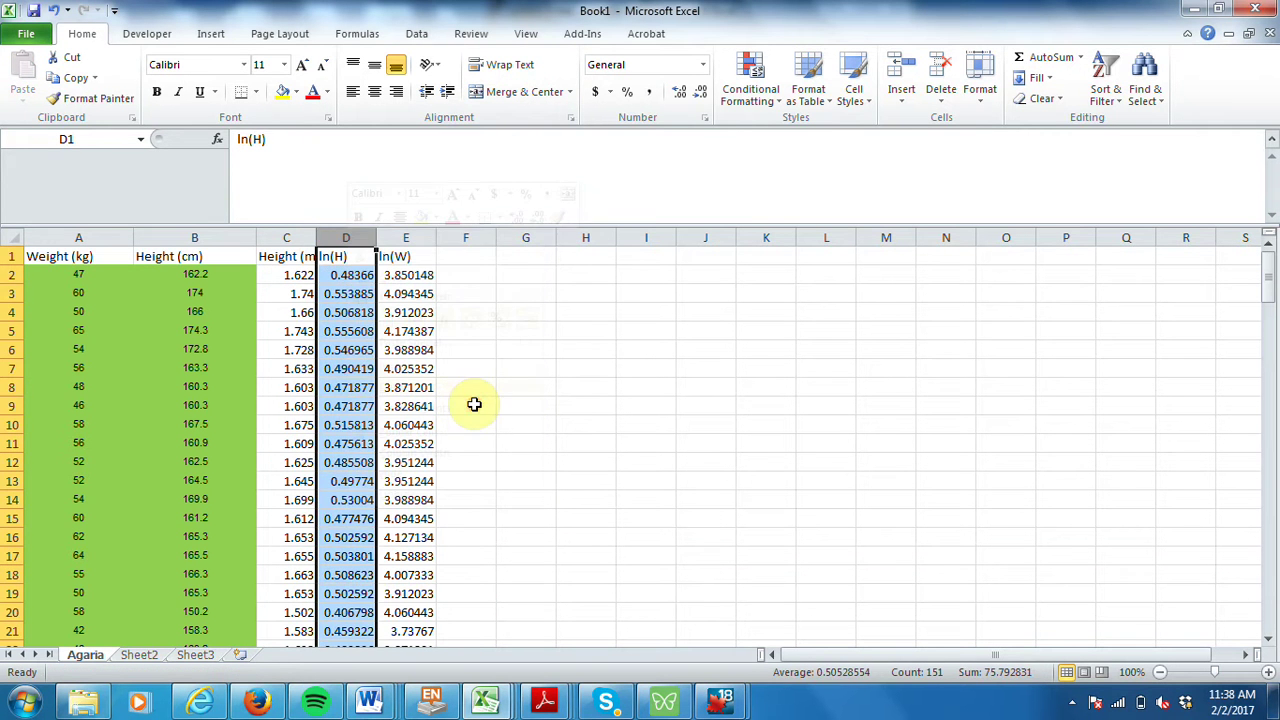
pyautogui.click(505, 333)
pyautogui.click(416, 280)
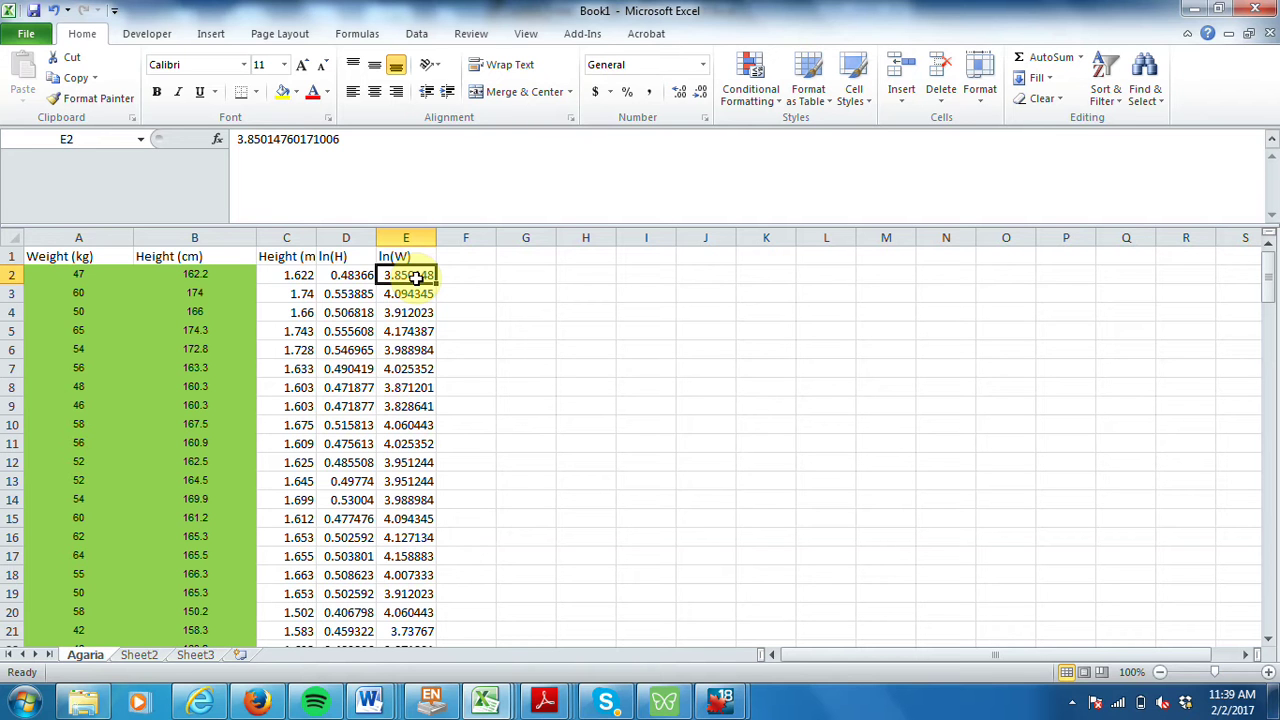
pyautogui.click(346, 274)
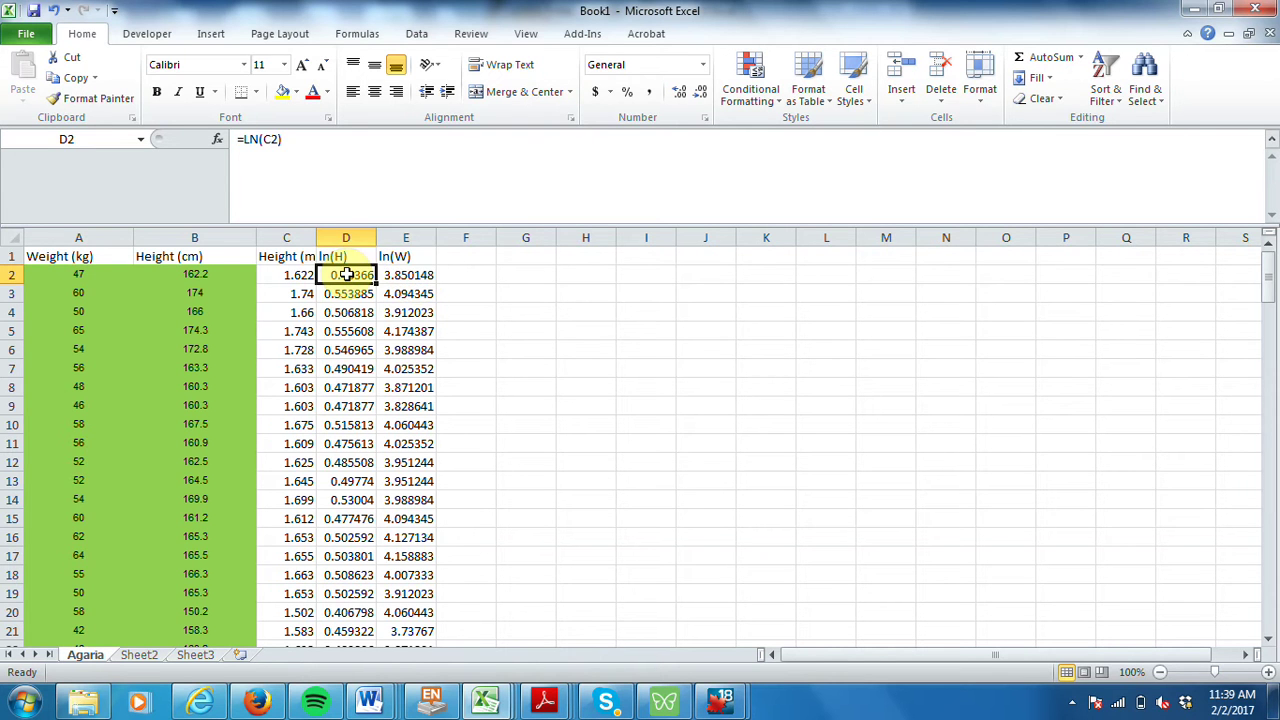
pyautogui.click(342, 236)
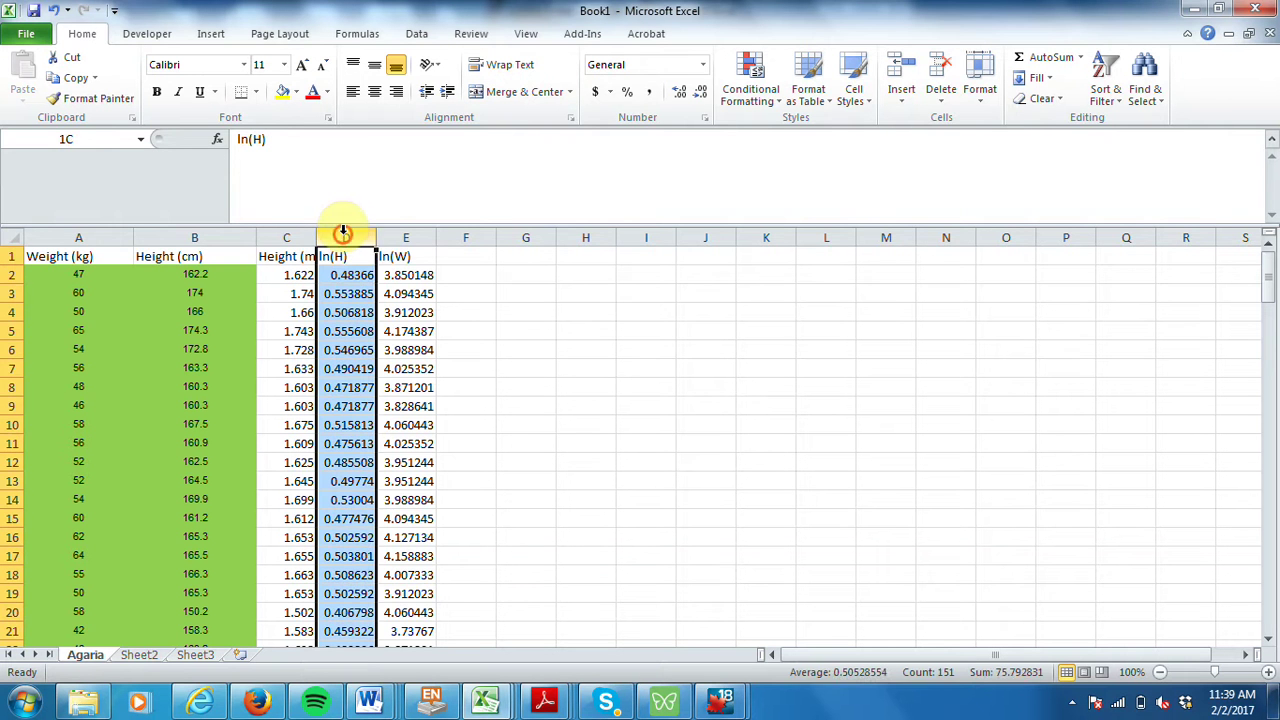
# Insert a markers-only scatter chart of ln(W) against ln(H) from columns D and E.
pyautogui.moveTo(342, 232); pyautogui.dragTo(388, 236)
pyautogui.click(214, 35)
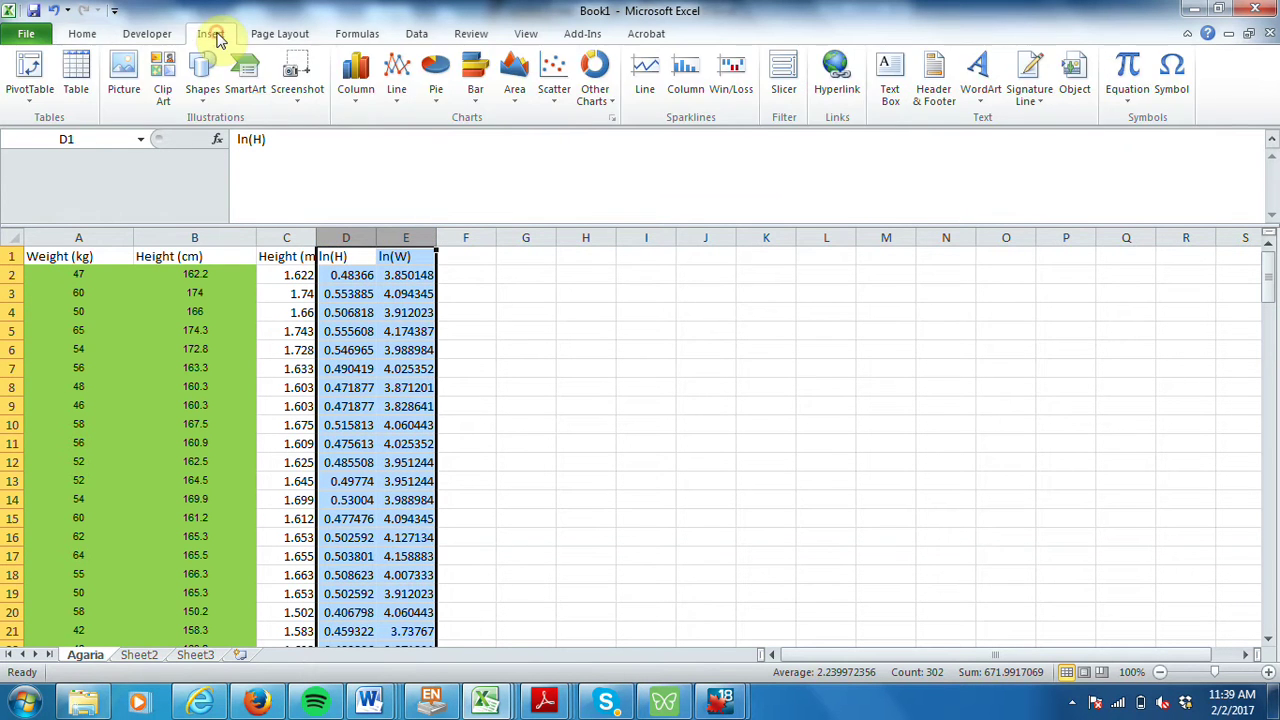
pyautogui.click(548, 98)
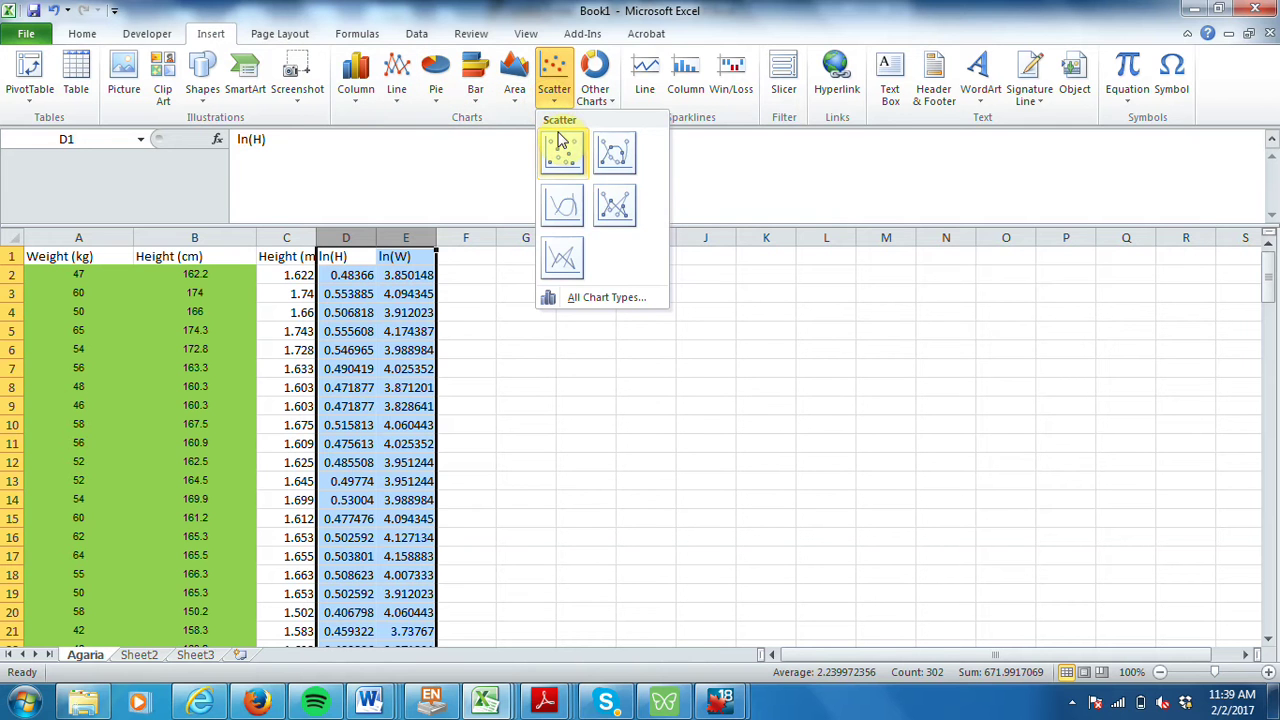
pyautogui.click(563, 150)
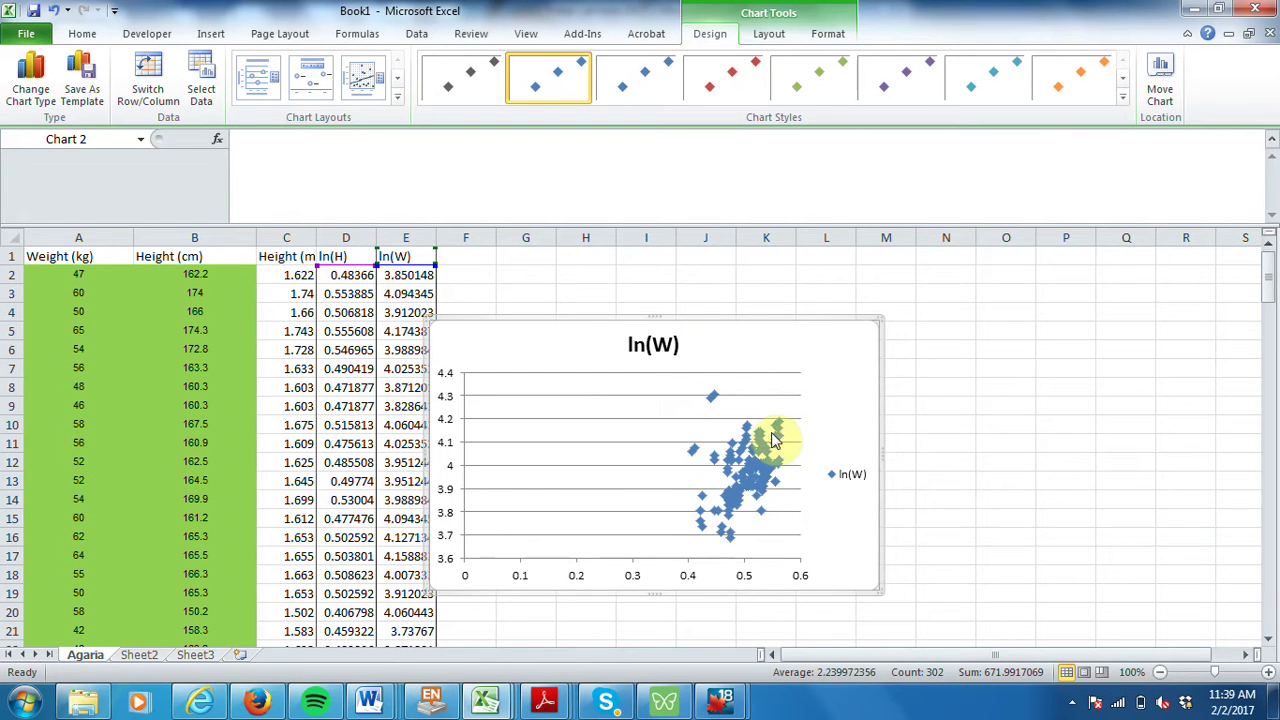
# Add a linear trendline showing equation and R² to the ln(W) series, placing the label upper right.
pyautogui.click(756, 479)
pyautogui.rightClick(756, 479)
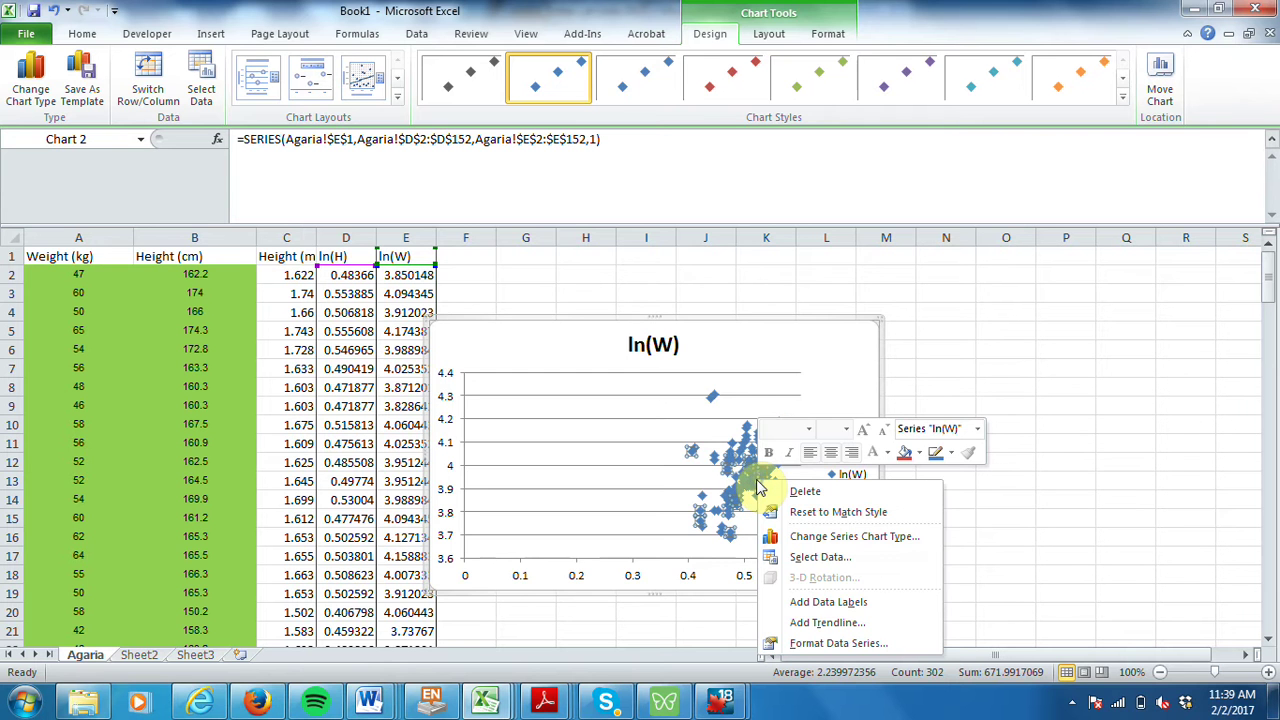
pyautogui.click(821, 623)
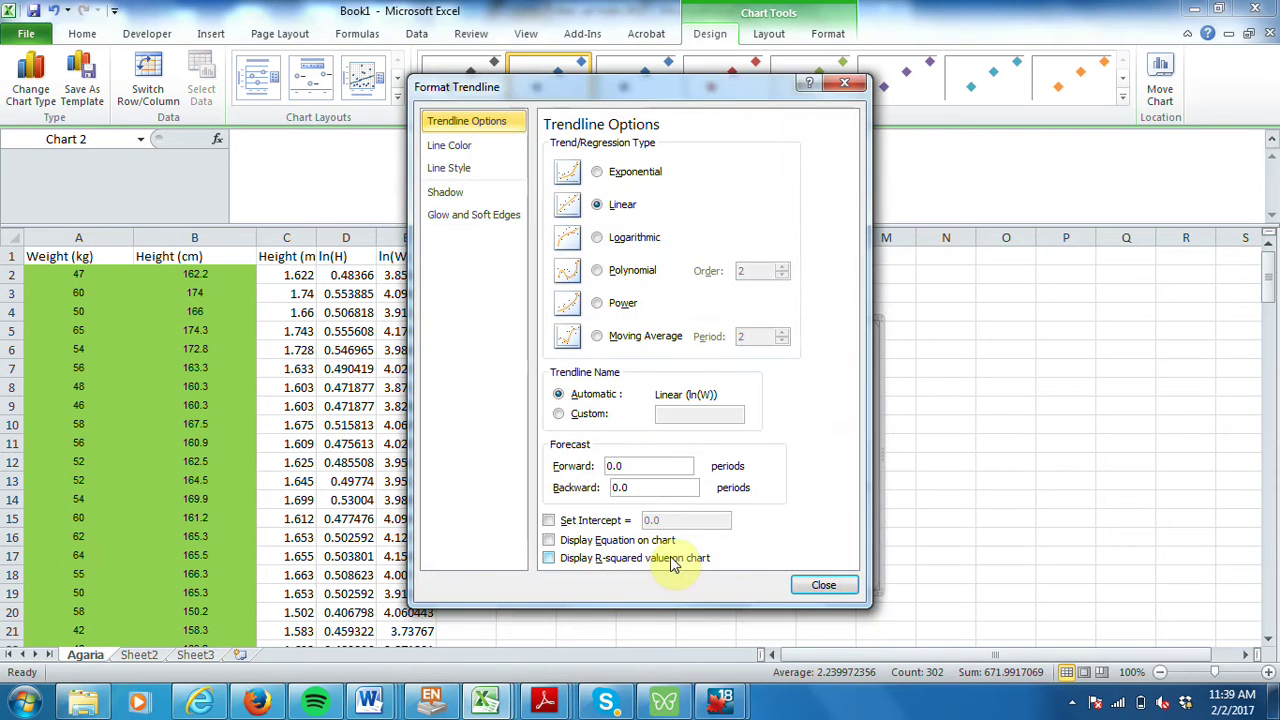
pyautogui.click(548, 540)
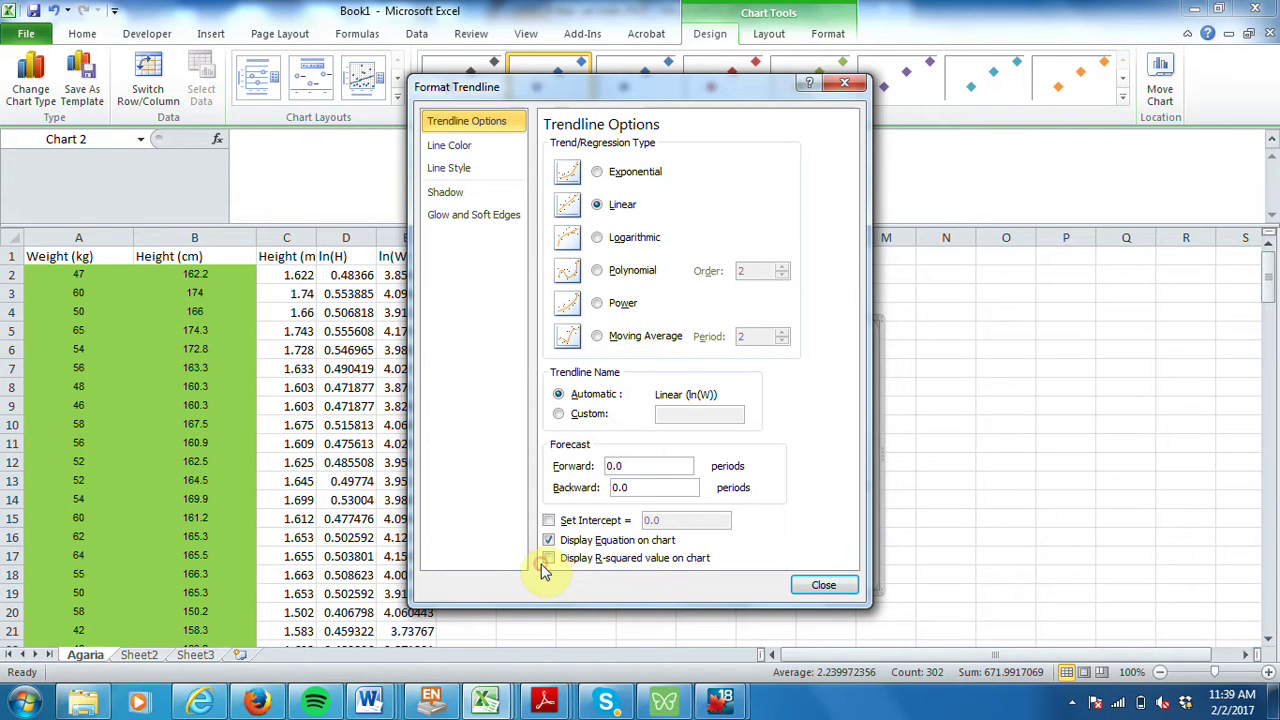
pyautogui.click(548, 558)
pyautogui.click(848, 592)
pyautogui.moveTo(729, 432); pyautogui.dragTo(824, 358)
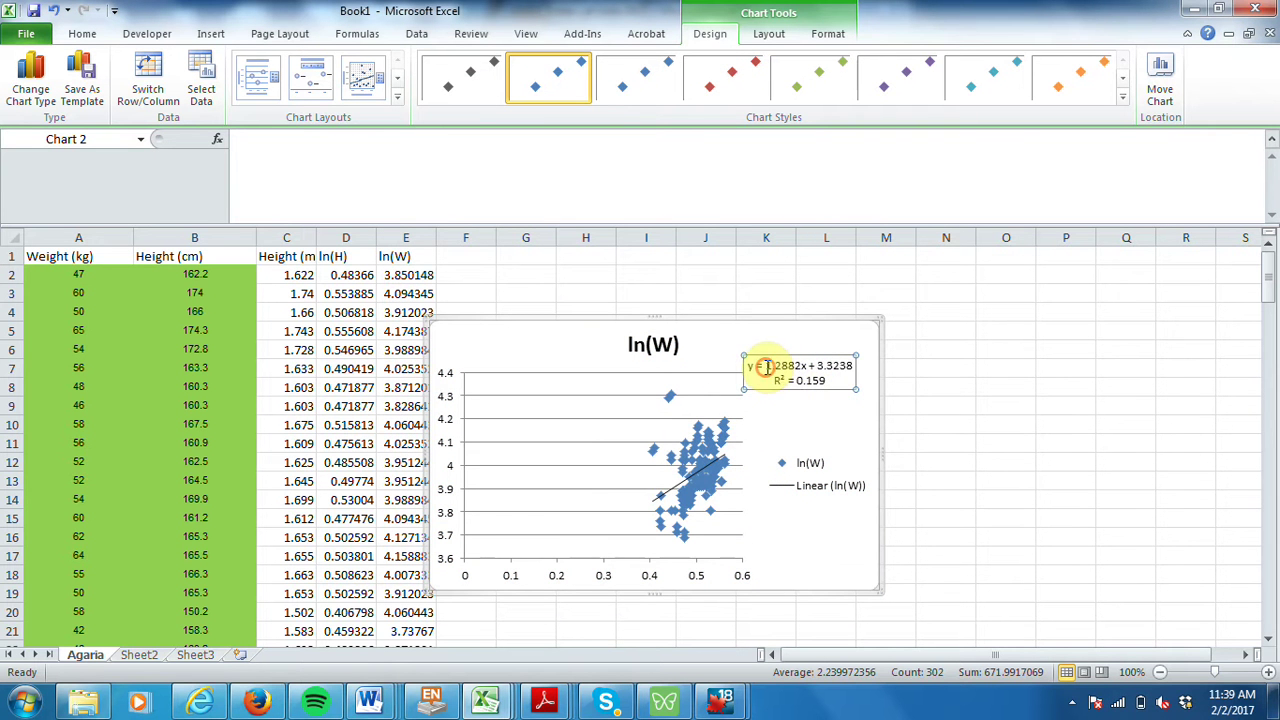
pyautogui.click(768, 370)
pyautogui.moveTo(766, 367); pyautogui.dragTo(803, 367)
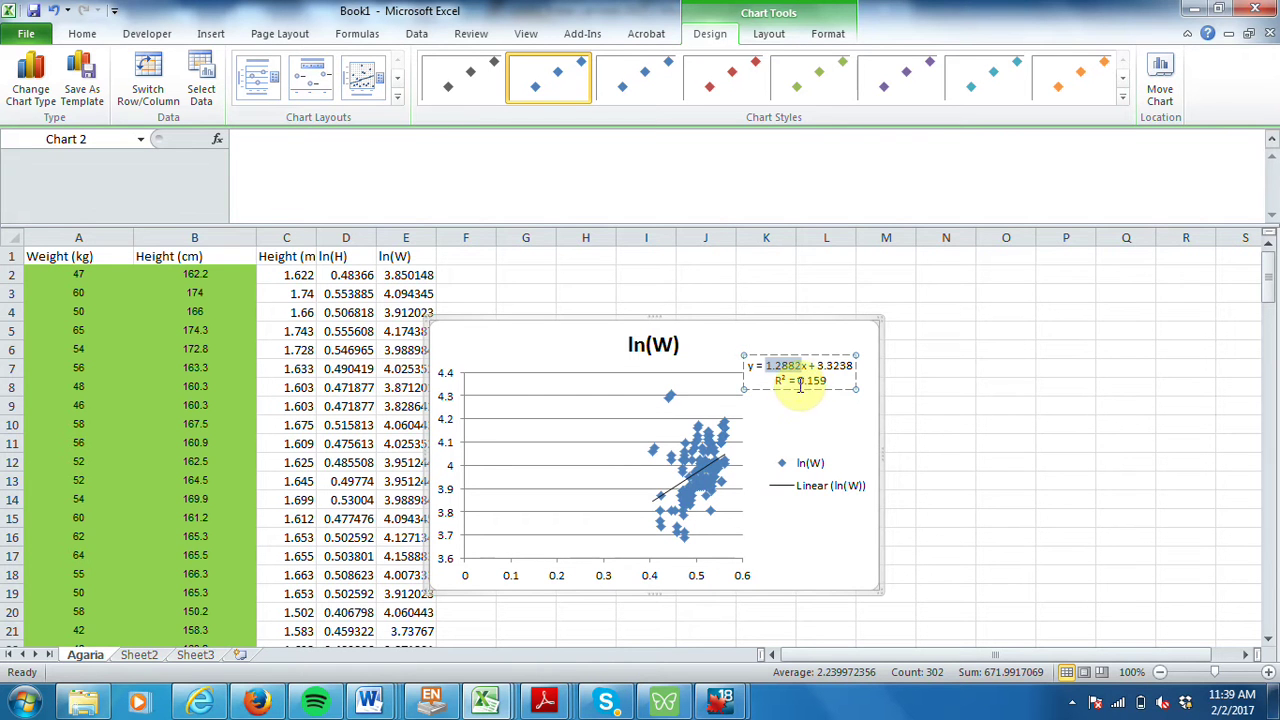
# Open a new workbook beside the chart with headings Tribe, Line, R2 and Exponent in row 1.
pyautogui.click(36, 696)
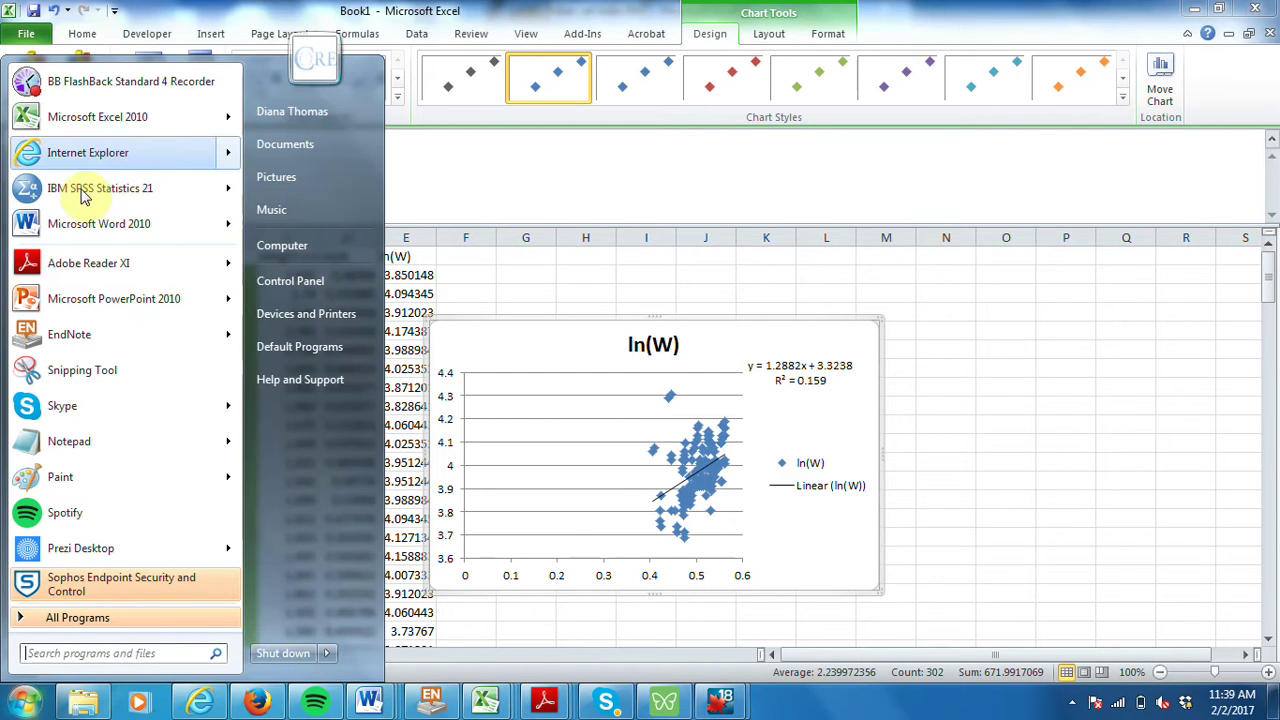
pyautogui.click(85, 116)
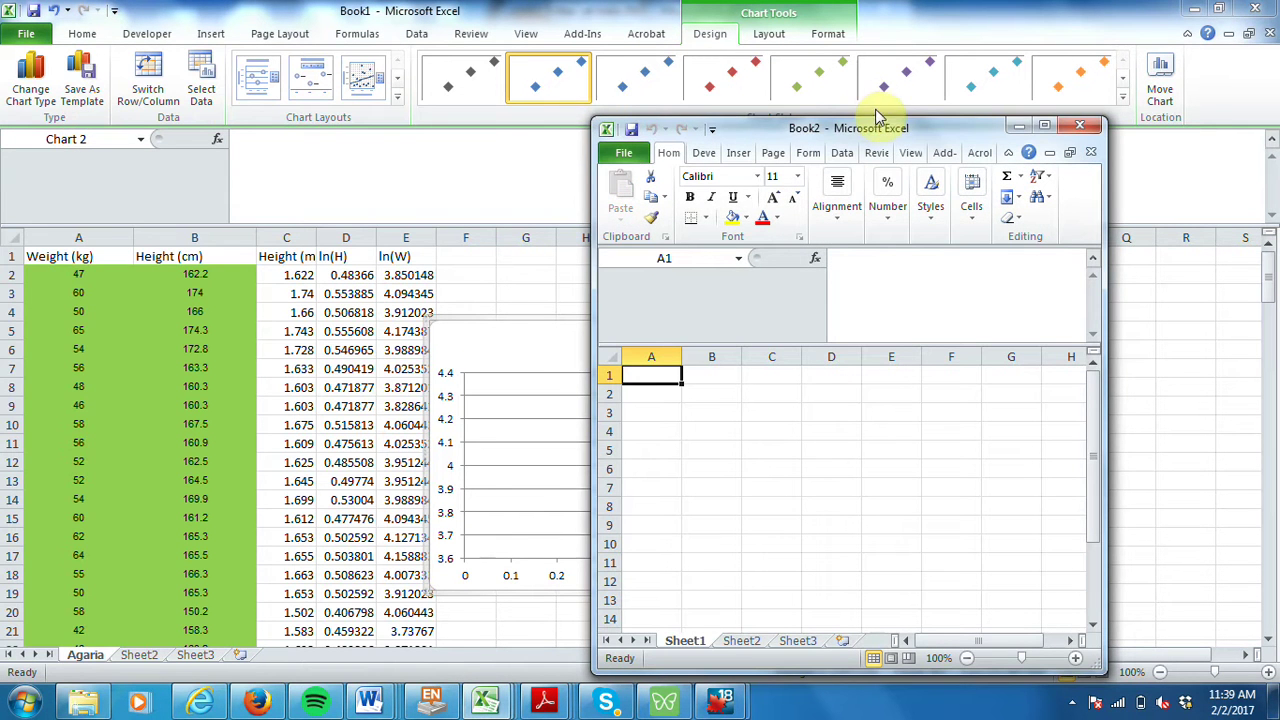
pyautogui.moveTo(880, 126); pyautogui.dragTo(1152, 143)
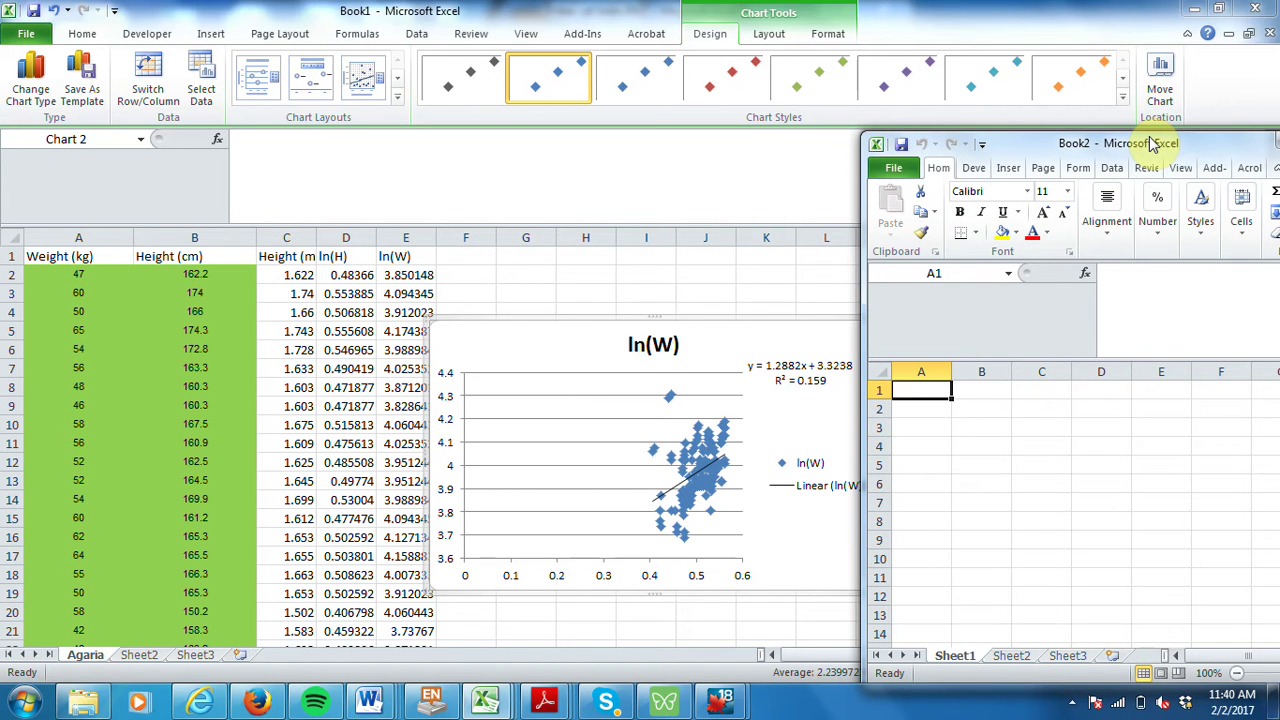
pyautogui.write('Tribe')
pyautogui.press('Tab')
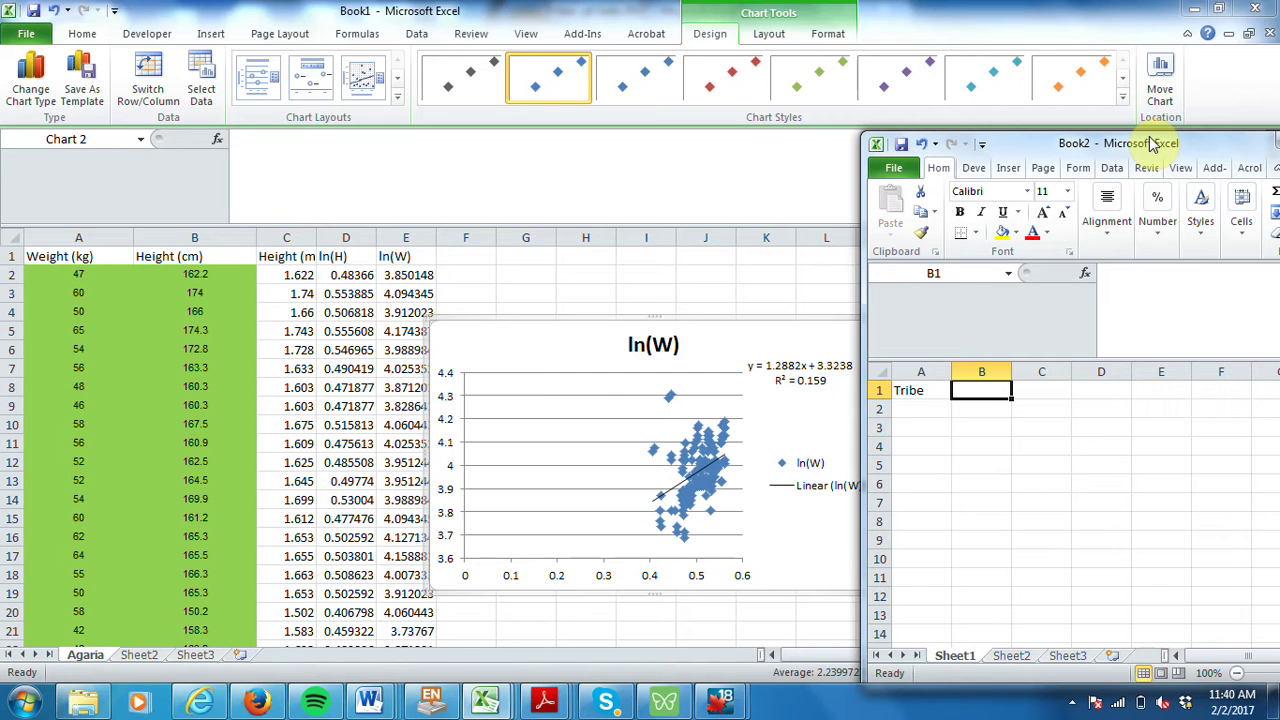
pyautogui.write('Line')
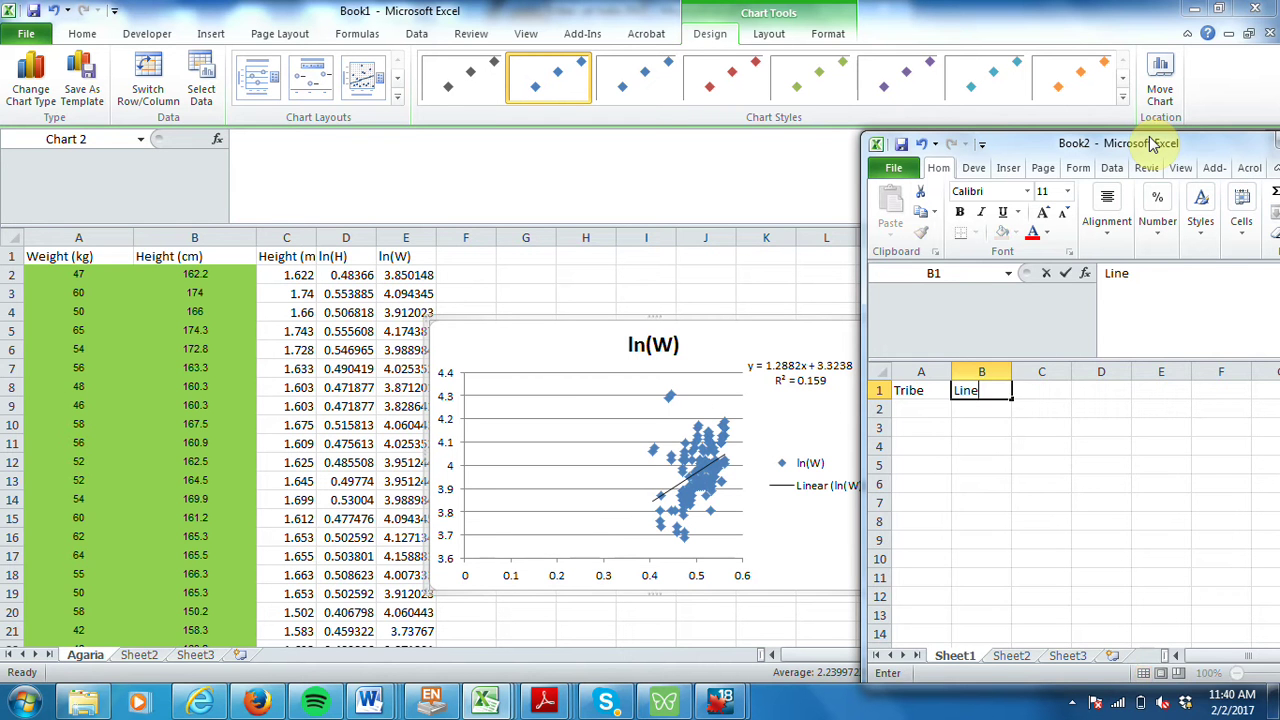
pyautogui.press('Tab')
pyautogui.write('R2')
pyautogui.press('Tab')
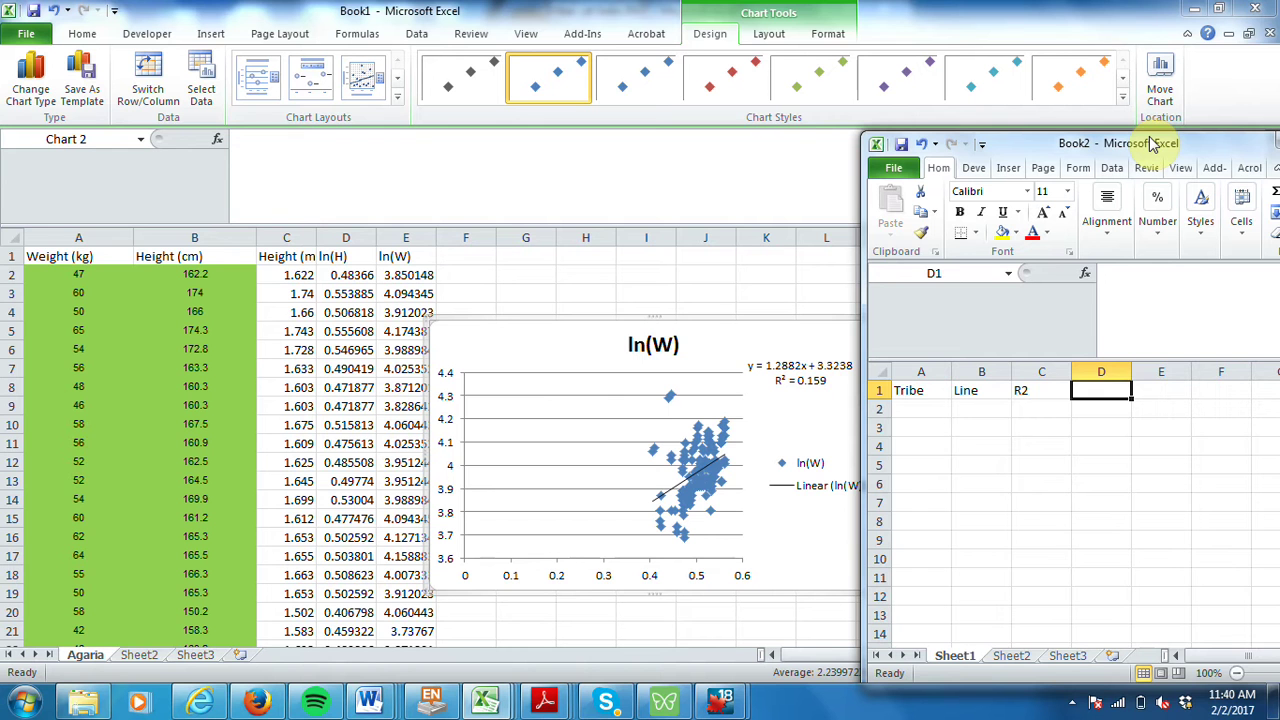
pyautogui.write('Exponent')
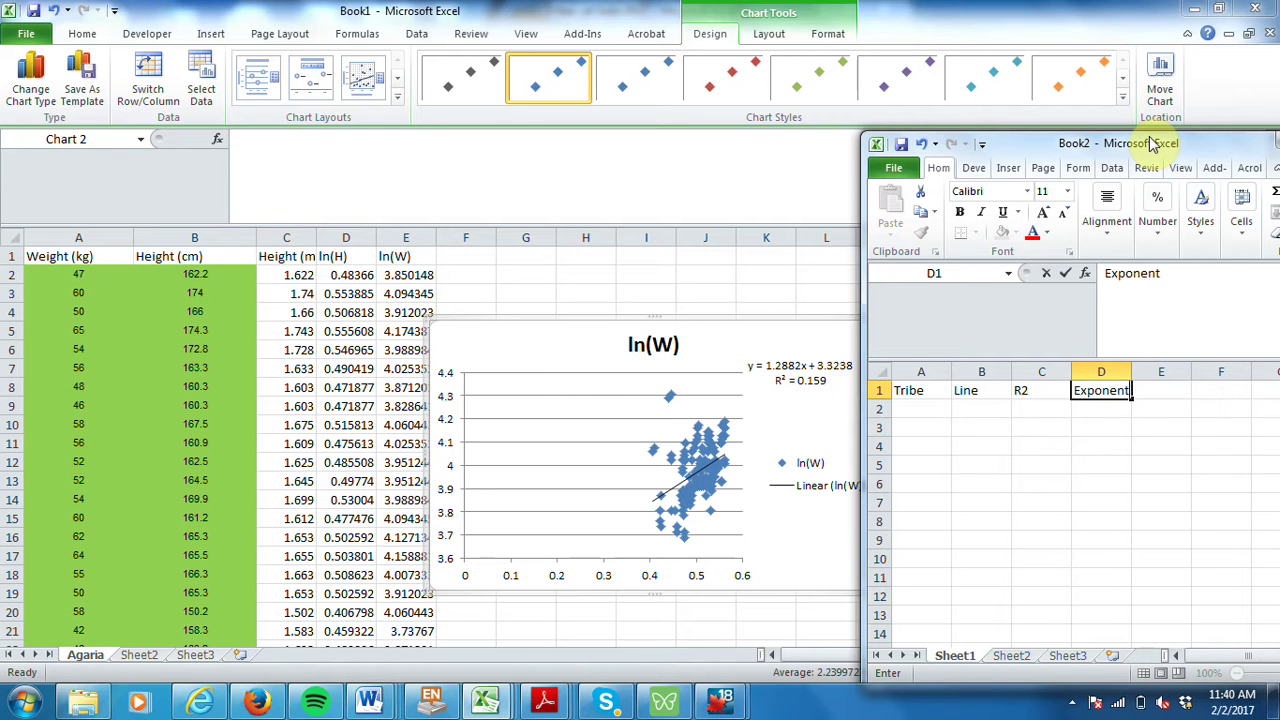
pyautogui.press('Return')
# Enter the tribe name Agaria in A2.
pyautogui.write('garia')
pyautogui.press('Tab')
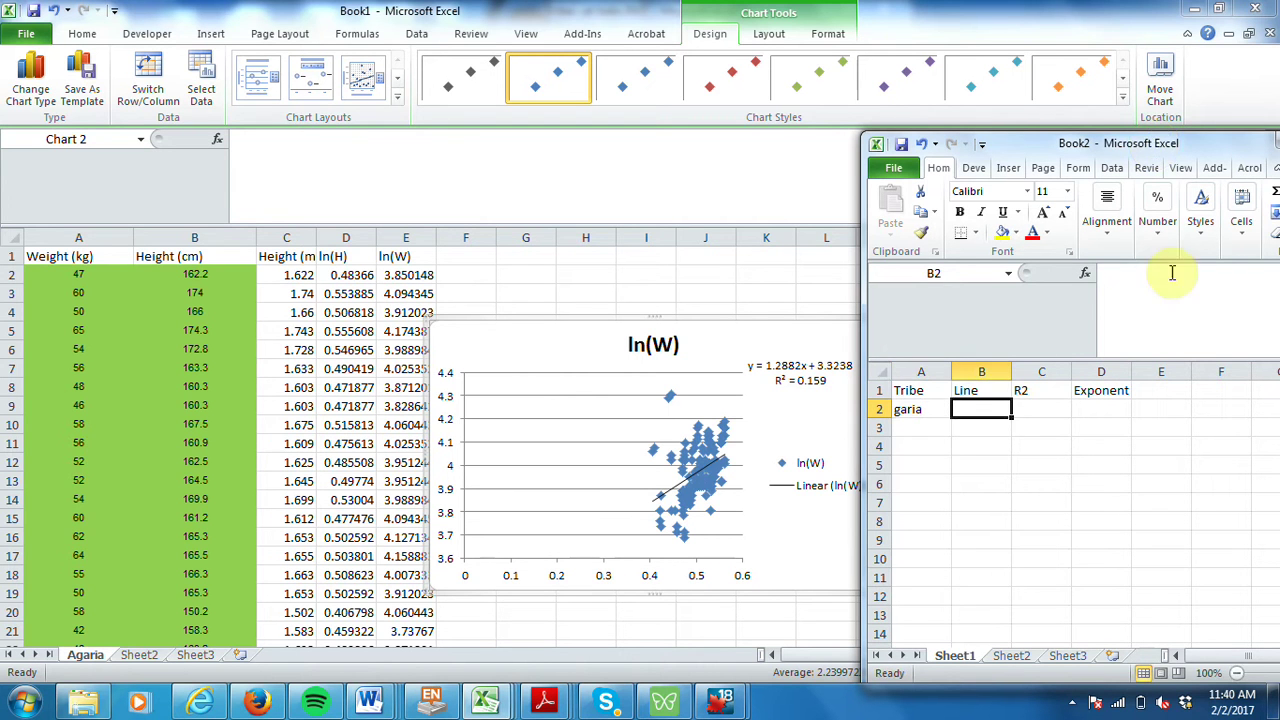
pyautogui.click(905, 409)
pyautogui.write('Aga')
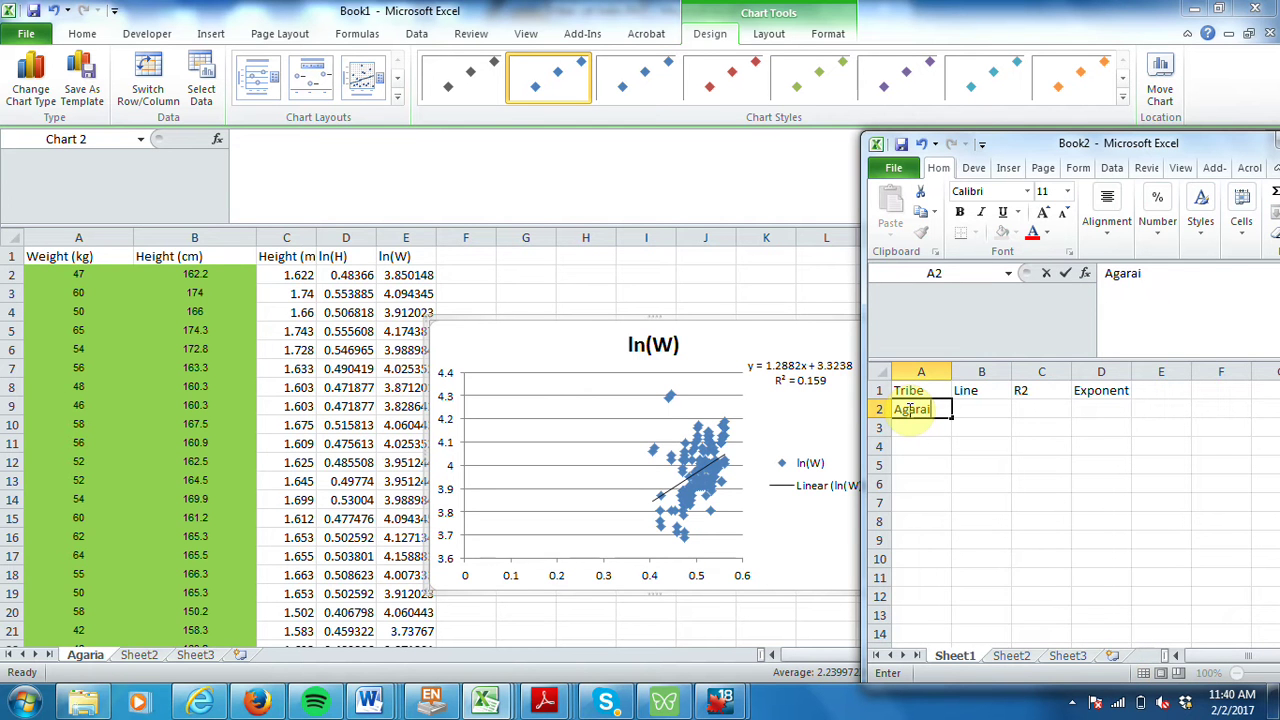
pyautogui.write('ria')
pyautogui.press('Tab')
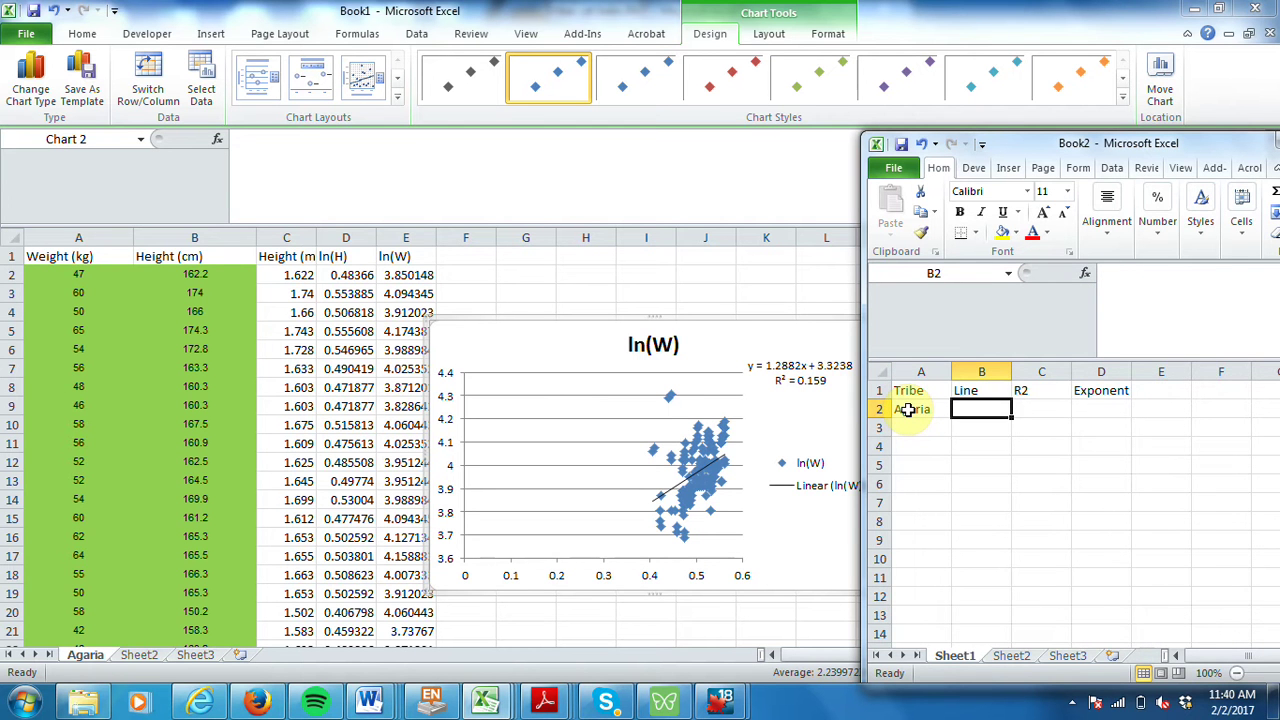
# Enter line y=1.2882x+3.3238, R2 0.159 and exponent 1.2882 in B2:D2.
pyautogui.write('y=1.')
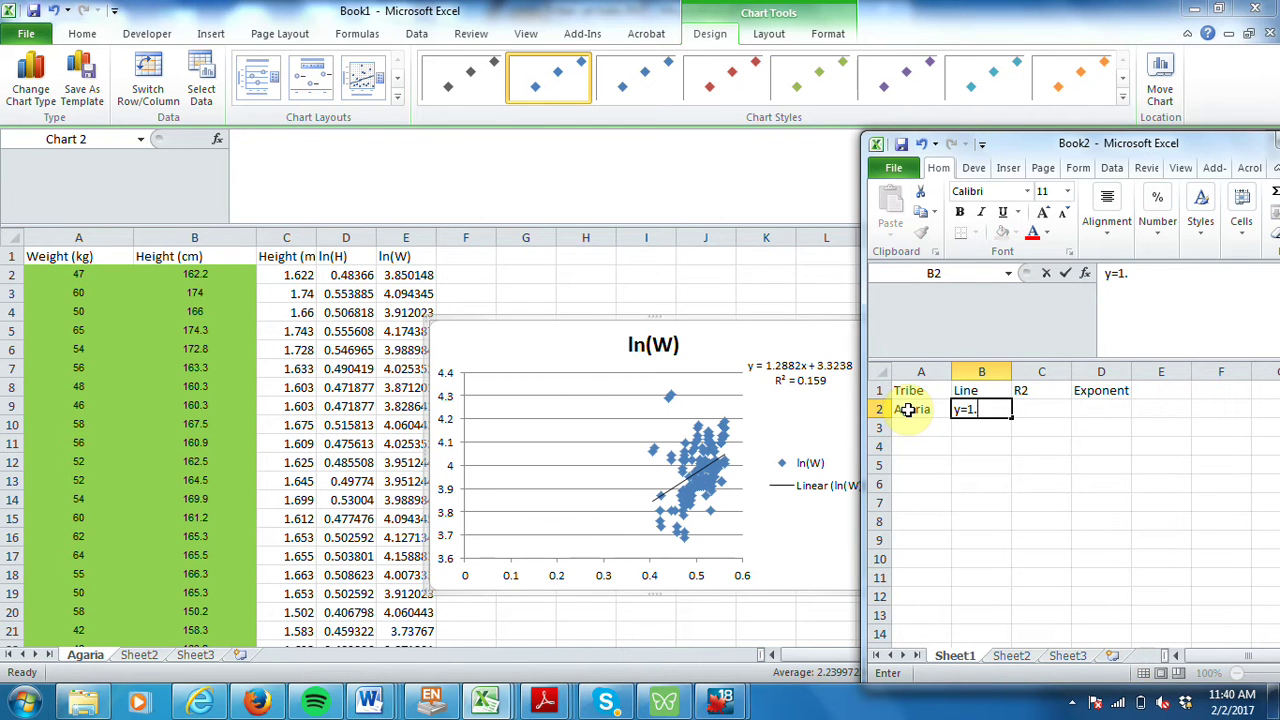
pyautogui.write('2882x+3.32')
pyautogui.write('38')
pyautogui.press('Tab')
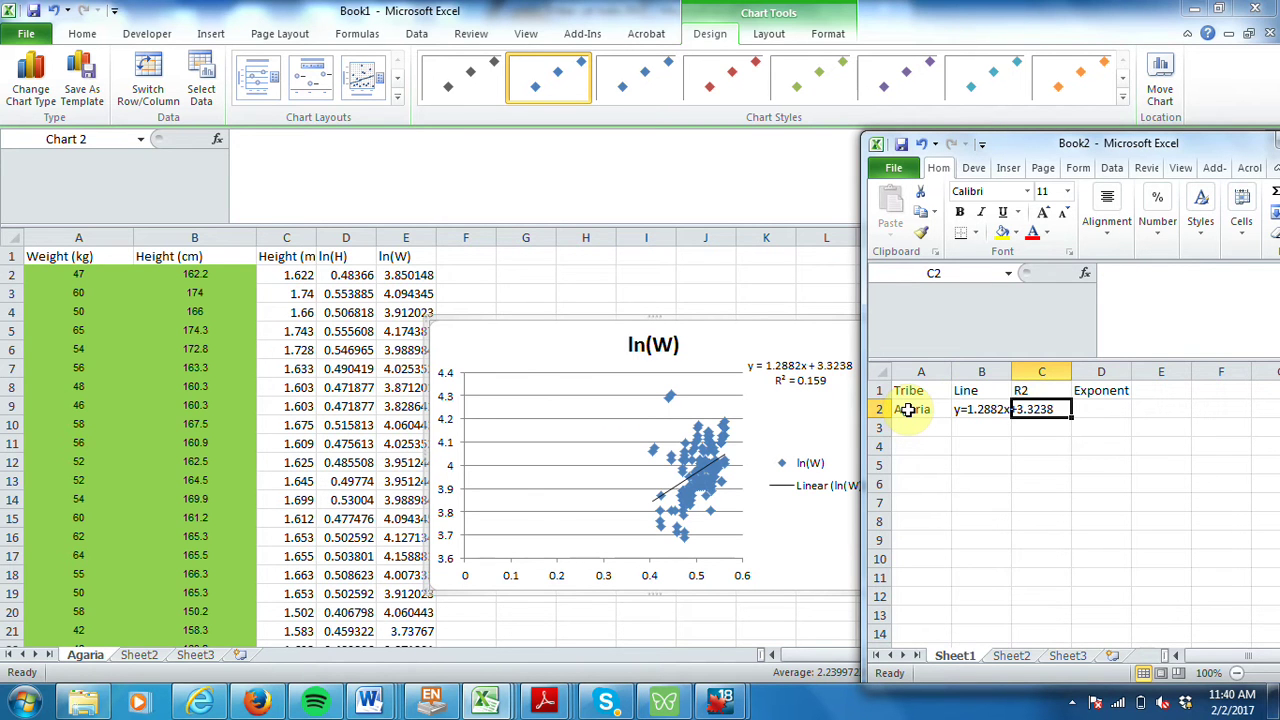
pyautogui.write('0.159')
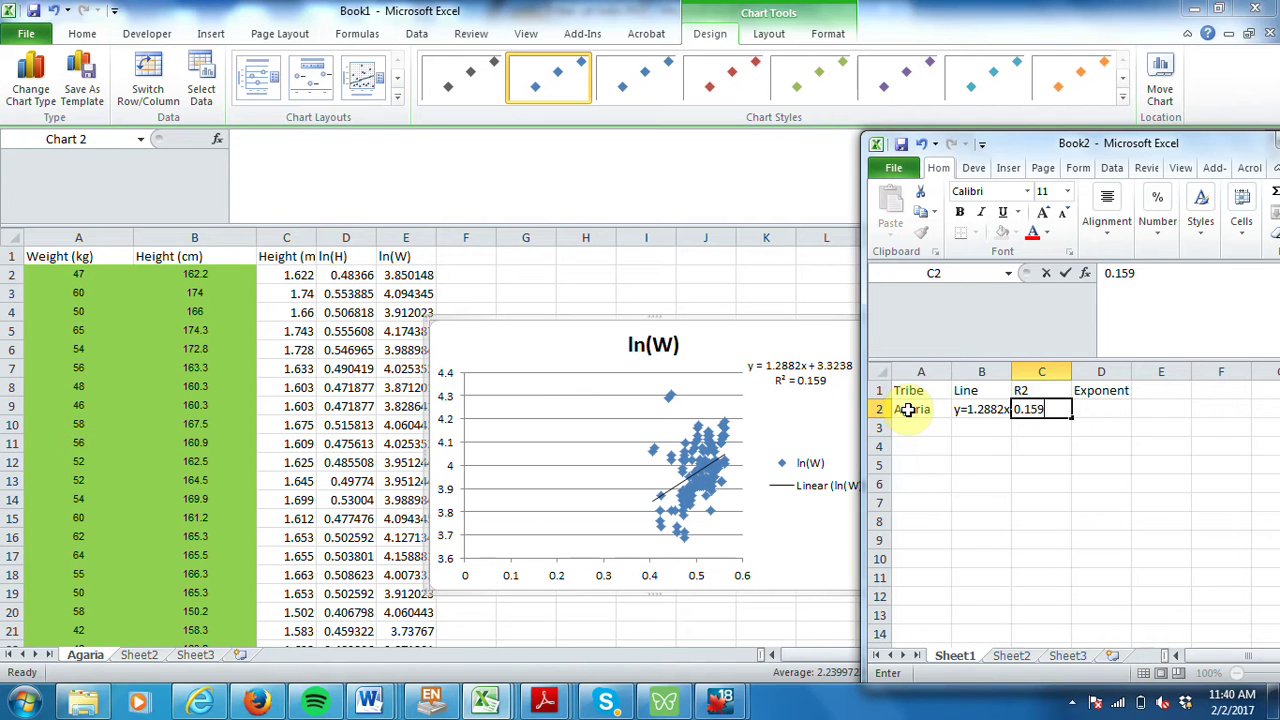
pyautogui.press('Tab')
pyautogui.write('1')
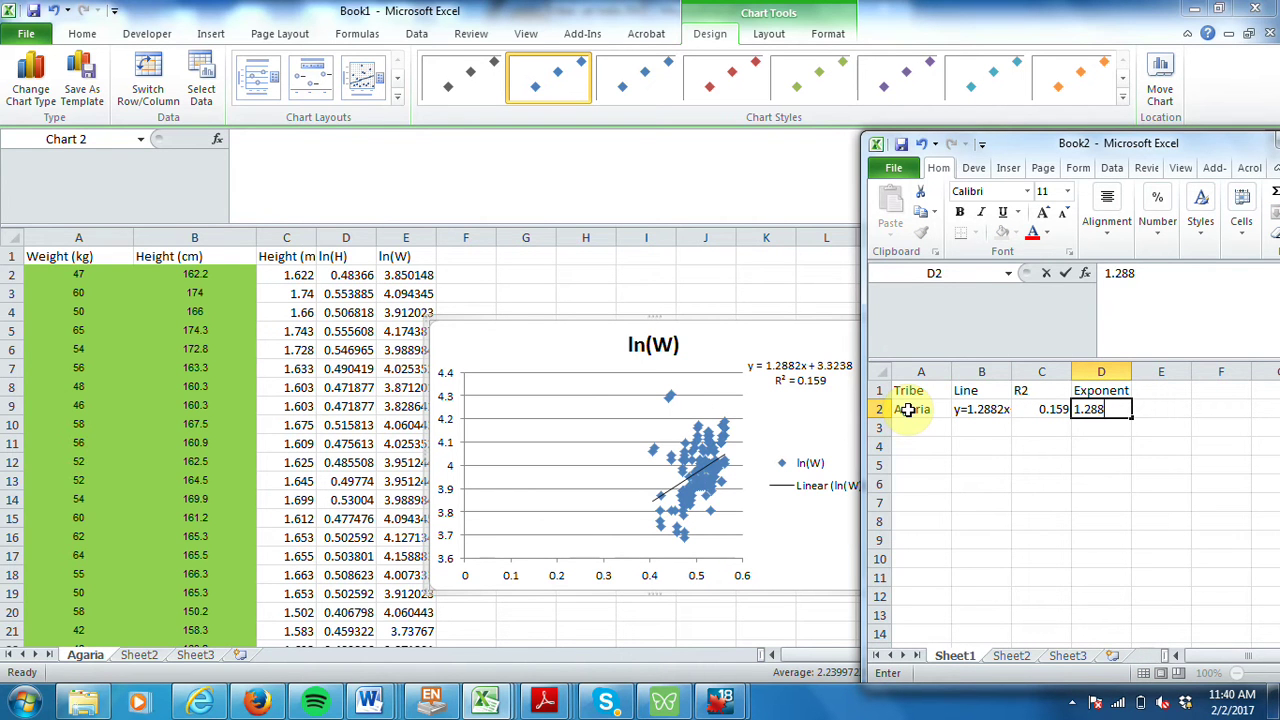
pyautogui.press('Return')
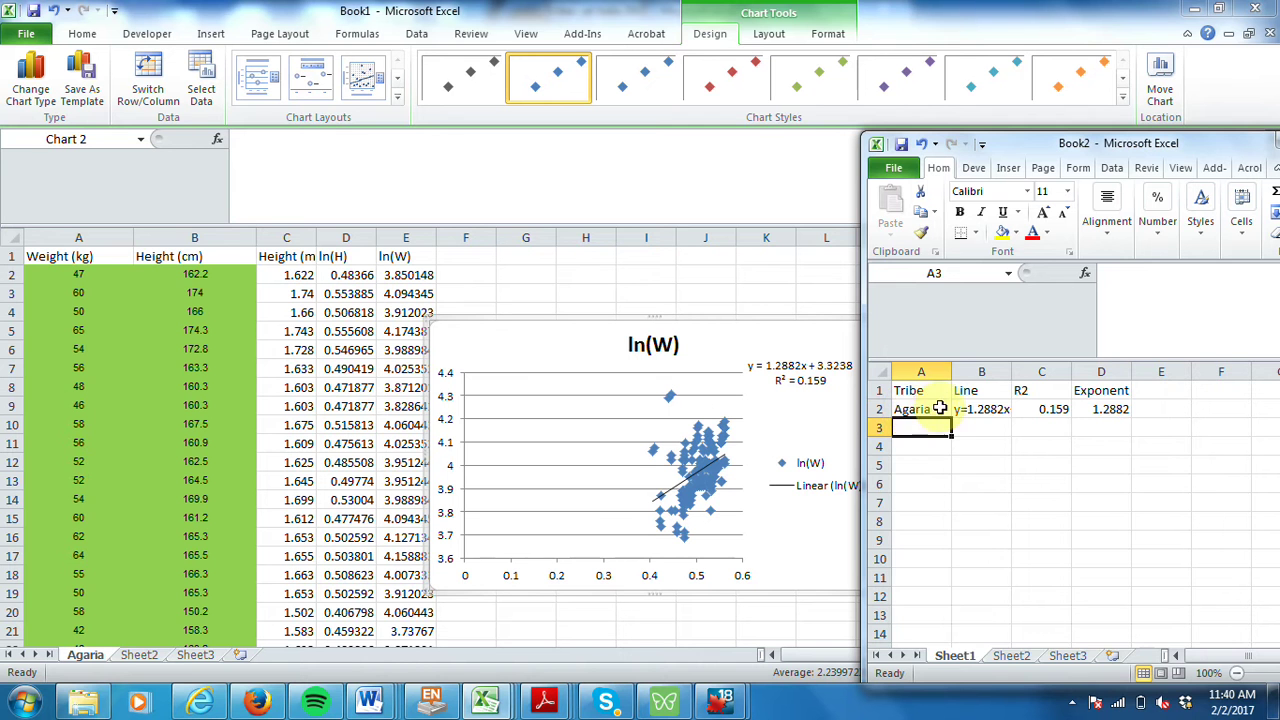
pyautogui.moveTo(921, 371); pyautogui.dragTo(1082, 376)
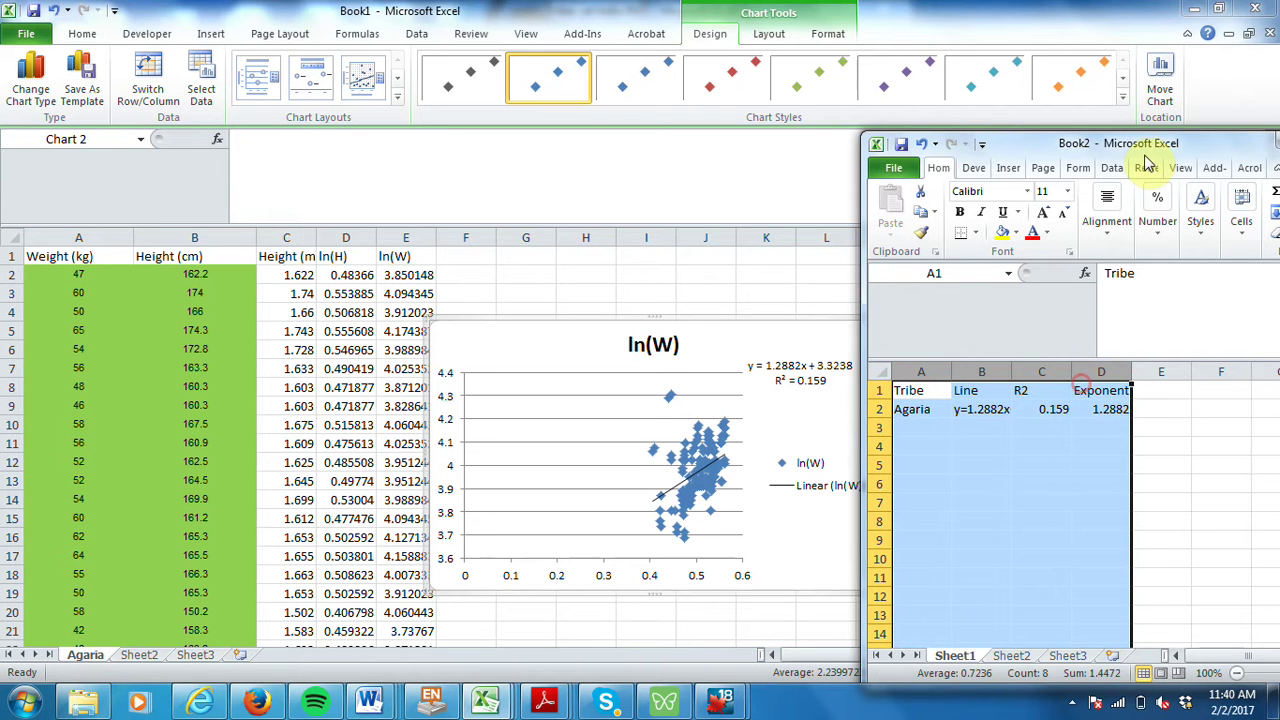
pyautogui.moveTo(1142, 145); pyautogui.dragTo(958, 115)
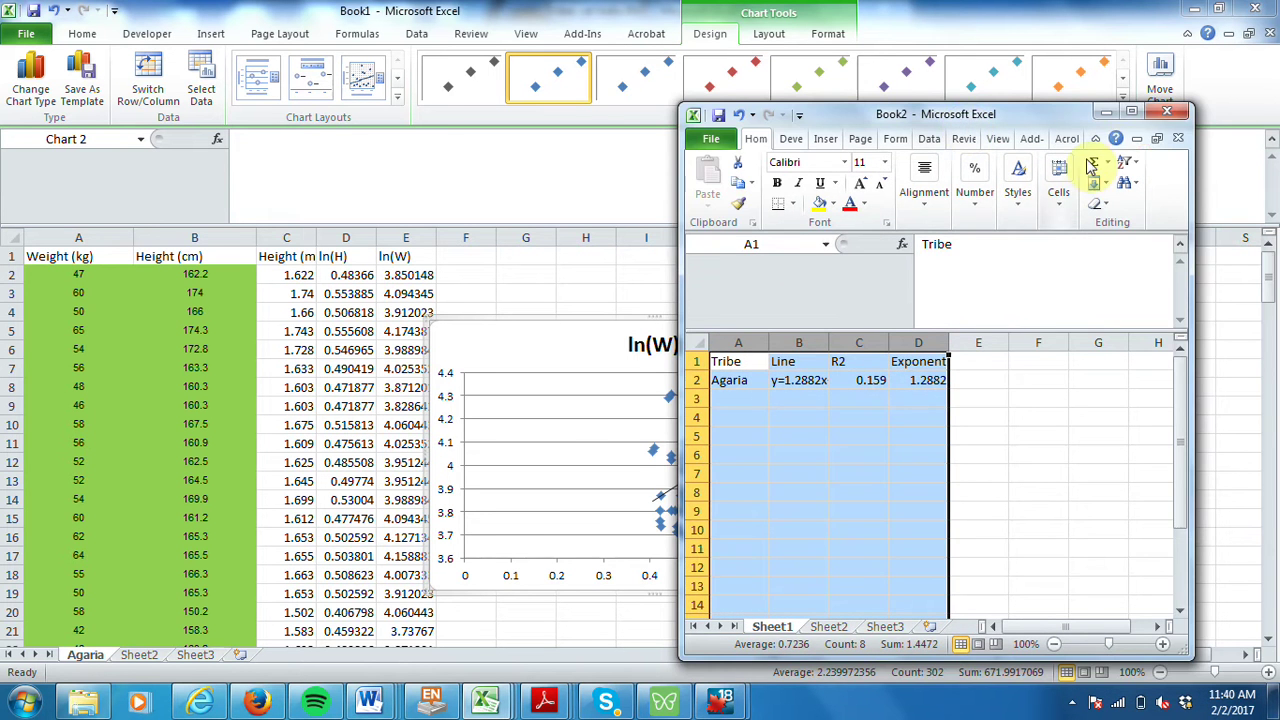
# Maximize Book2 and AutoFit the widths of columns A–D.
pyautogui.click(1137, 111)
pyautogui.click(982, 95)
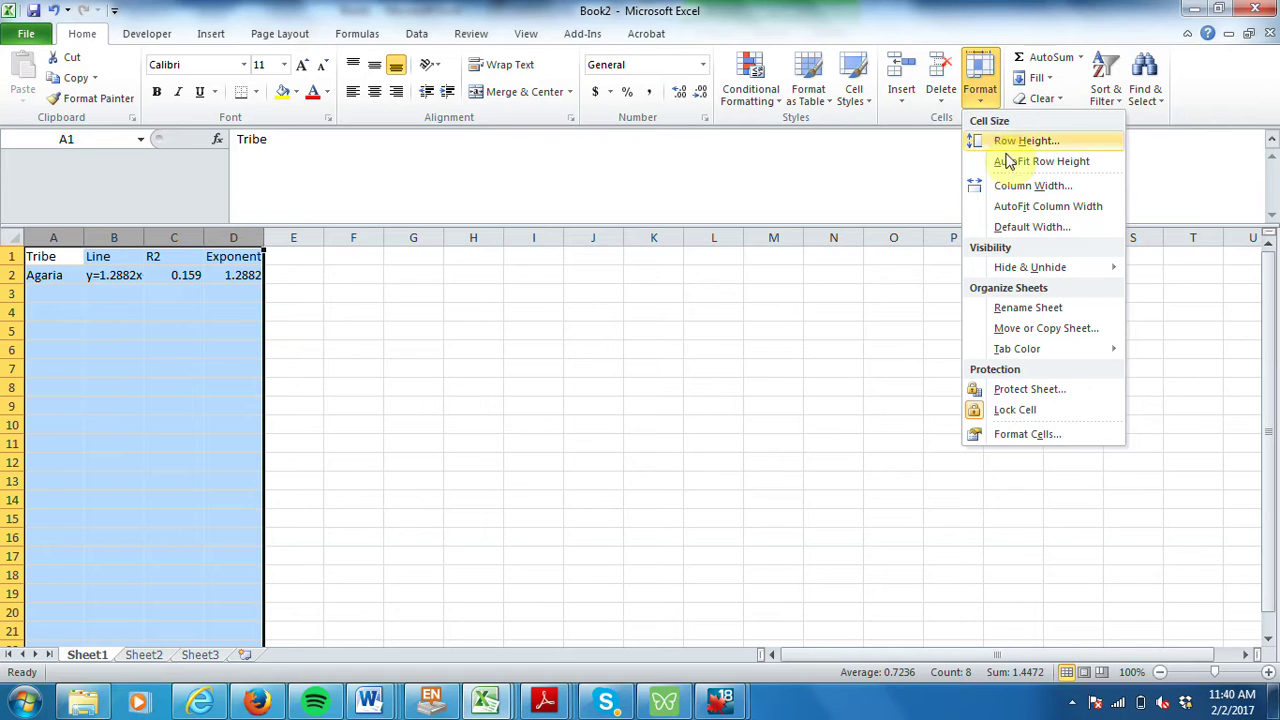
pyautogui.click(1017, 207)
pyautogui.click(728, 350)
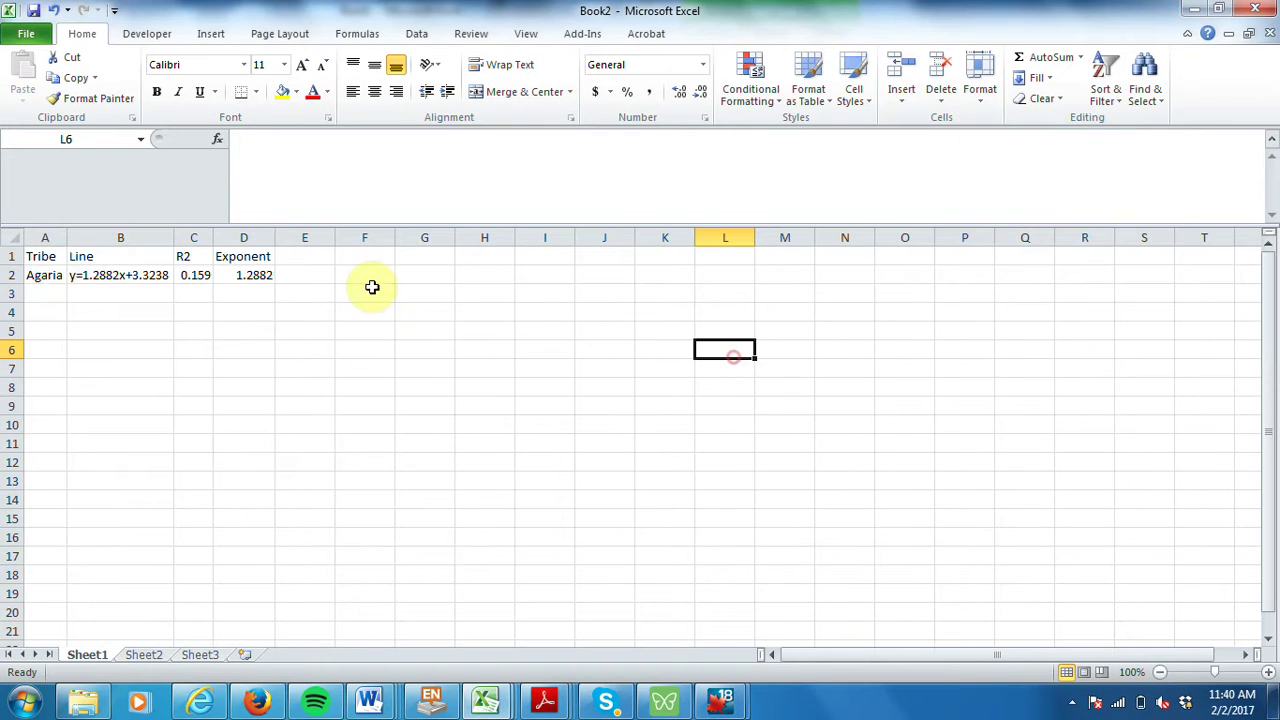
# Make the header row 1 bold.
pyautogui.click(14, 257)
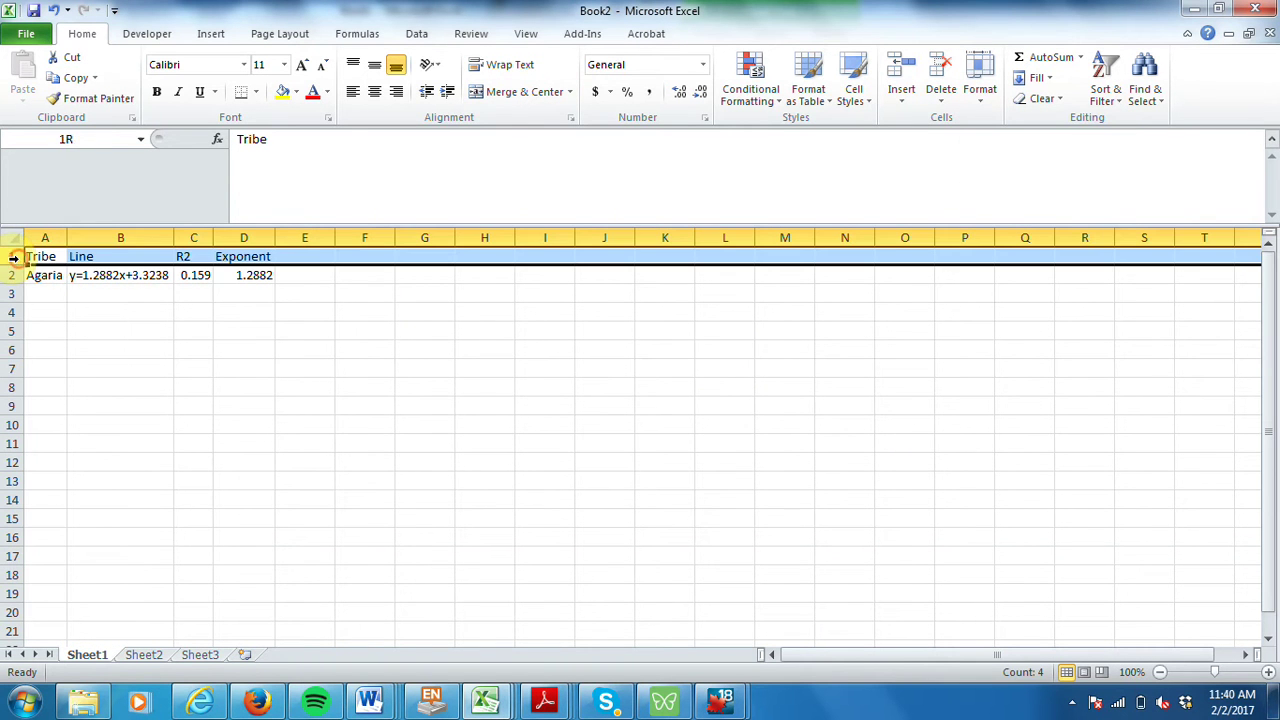
pyautogui.click(155, 93)
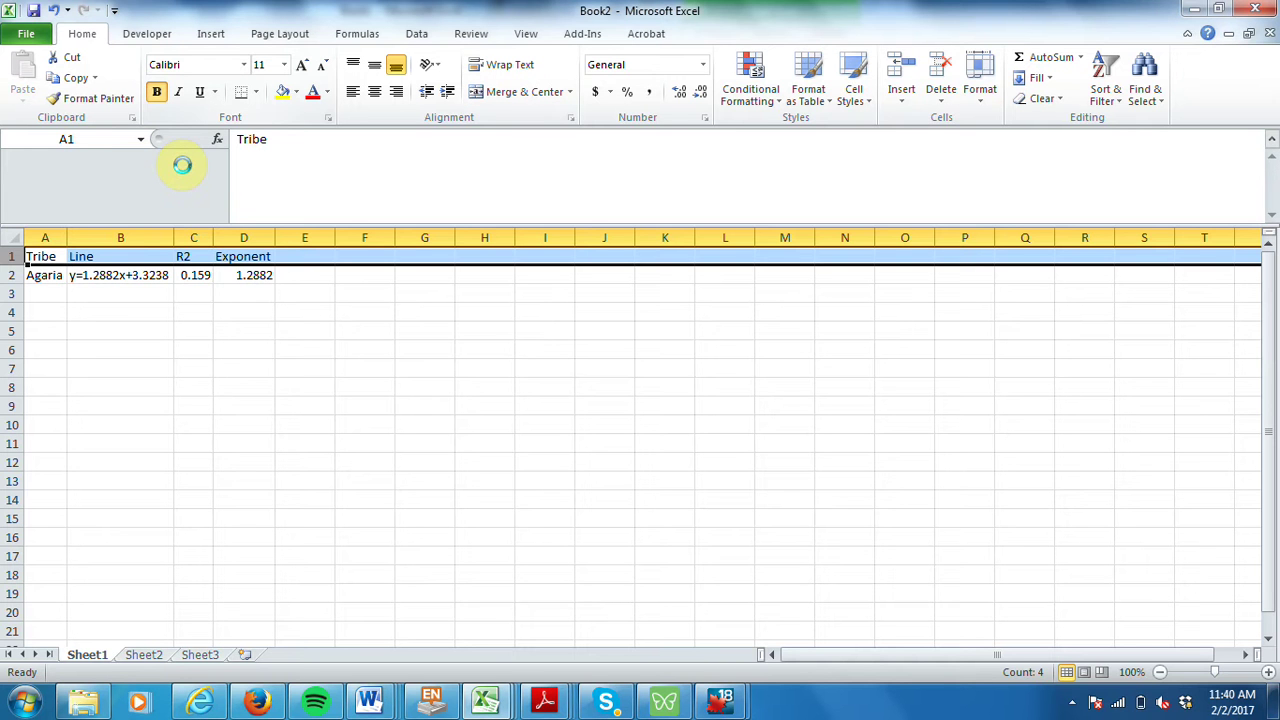
pyautogui.click(382, 425)
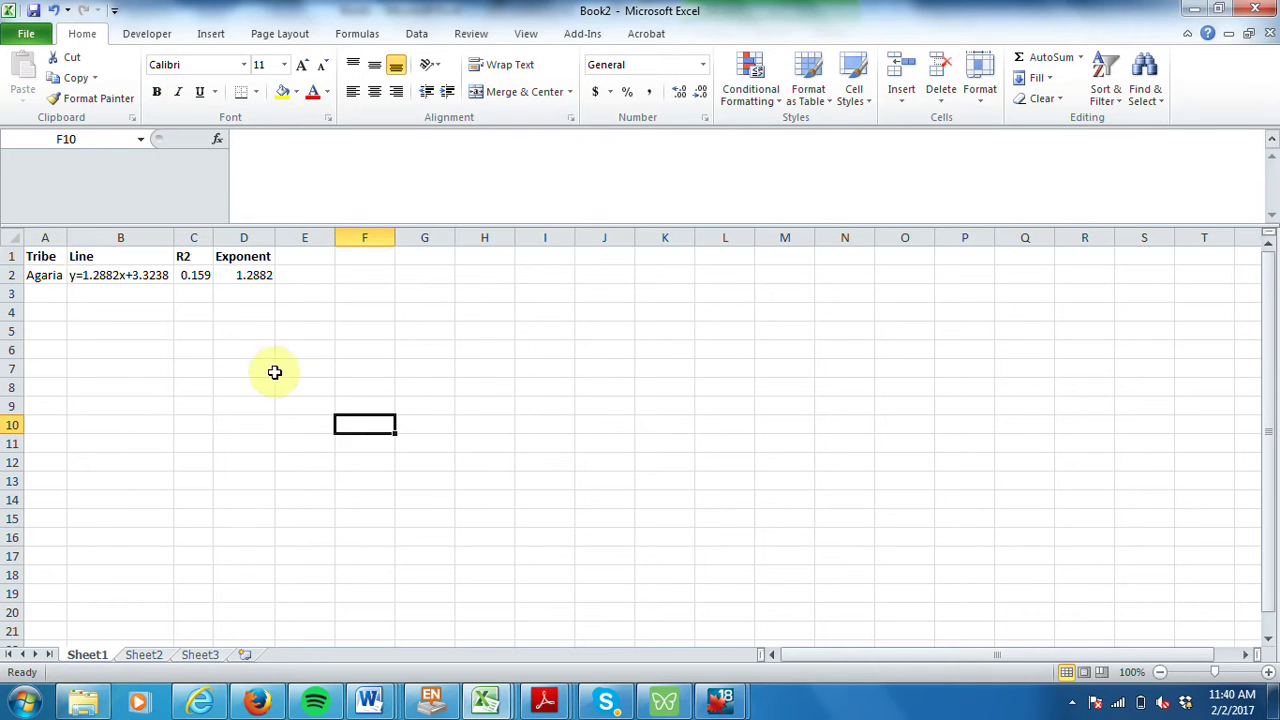
# Widen column A so Agaria fits, then switch back toward the Book1 window.
pyautogui.click(46, 277)
pyautogui.moveTo(67, 238); pyautogui.dragTo(131, 251)
pyautogui.click(140, 389)
pyautogui.click(94, 291)
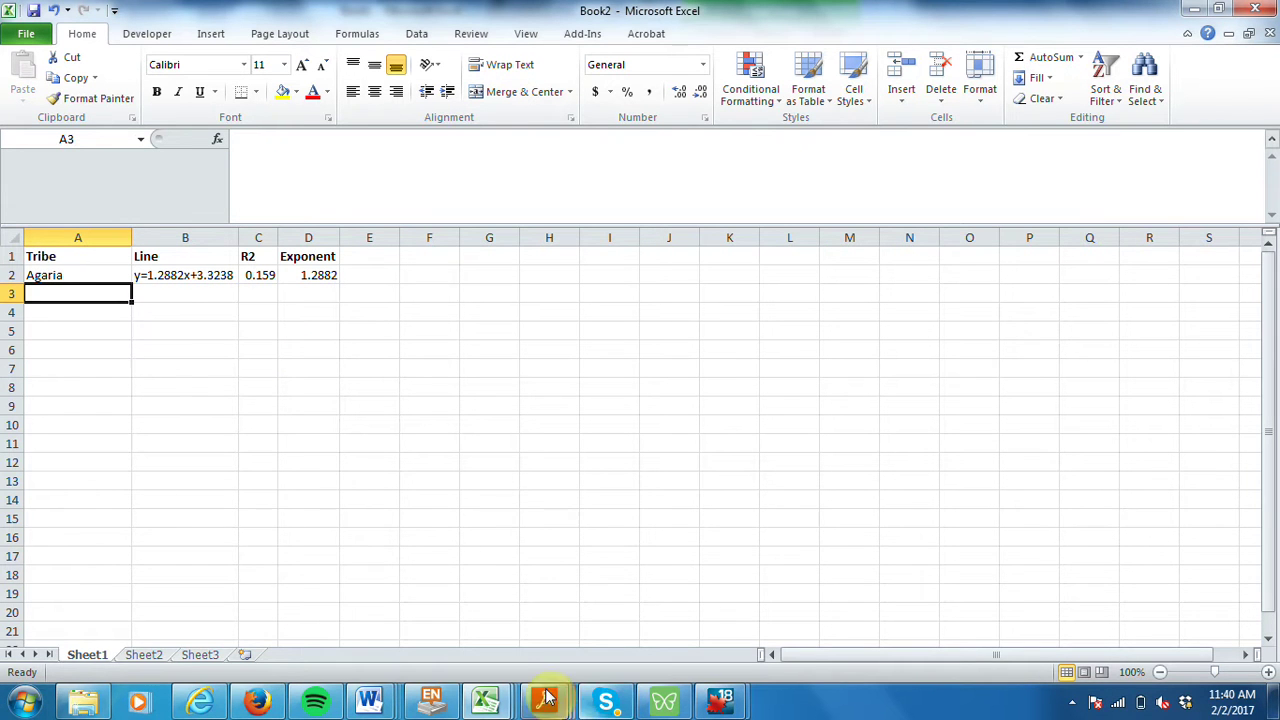
pyautogui.click(1057, 624)
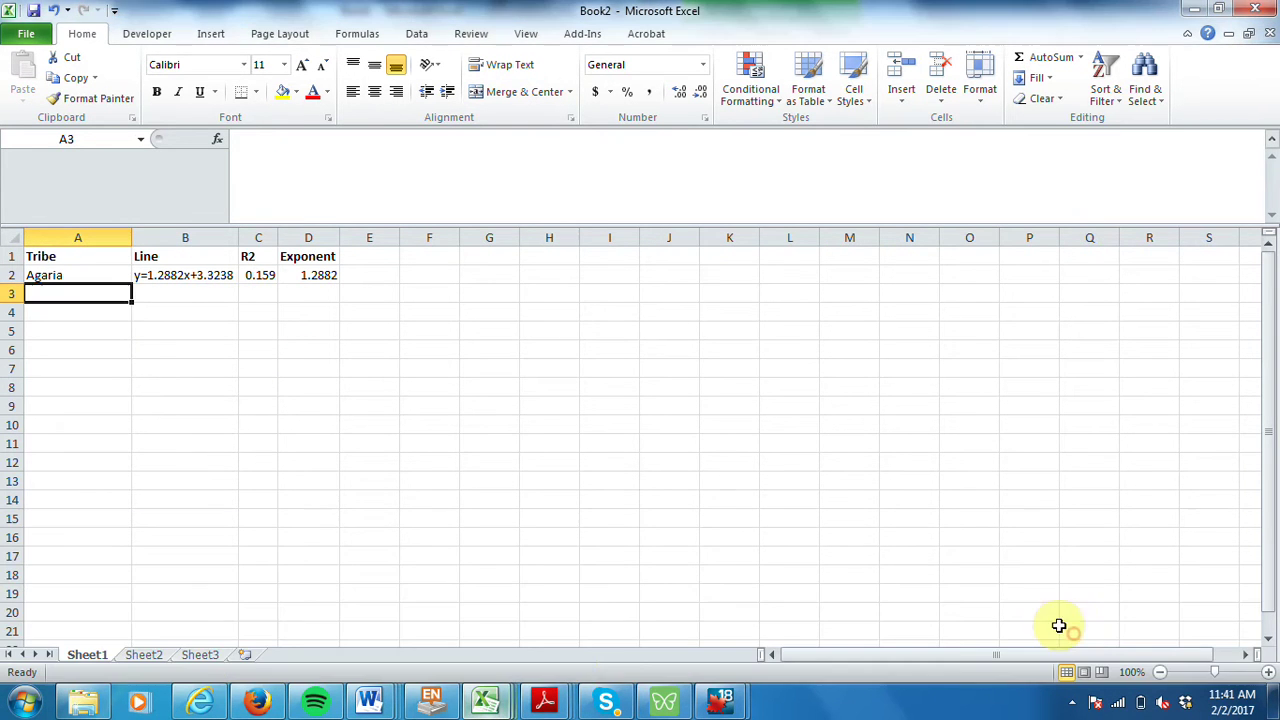
# Bring Book1 with its Agaria chart to the front and check its File options.
pyautogui.moveTo(487, 700)
pyautogui.click(893, 632)
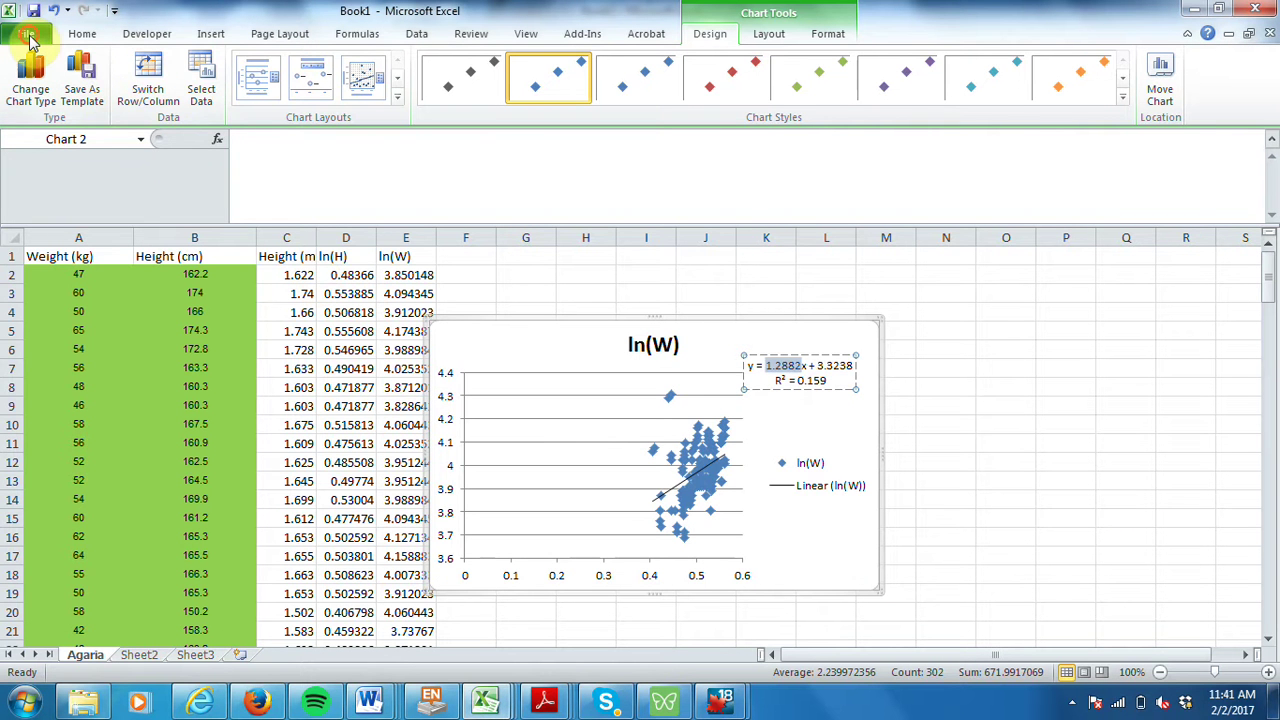
pyautogui.click(28, 38)
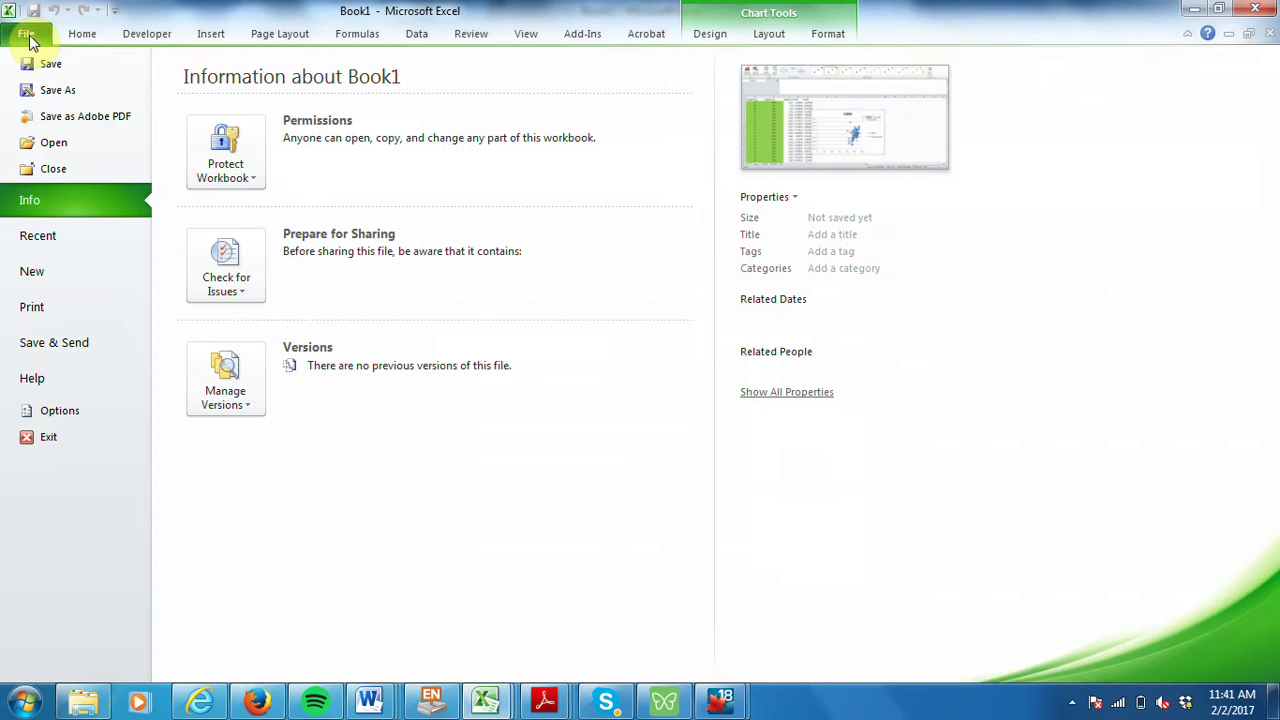
pyautogui.click(57, 92)
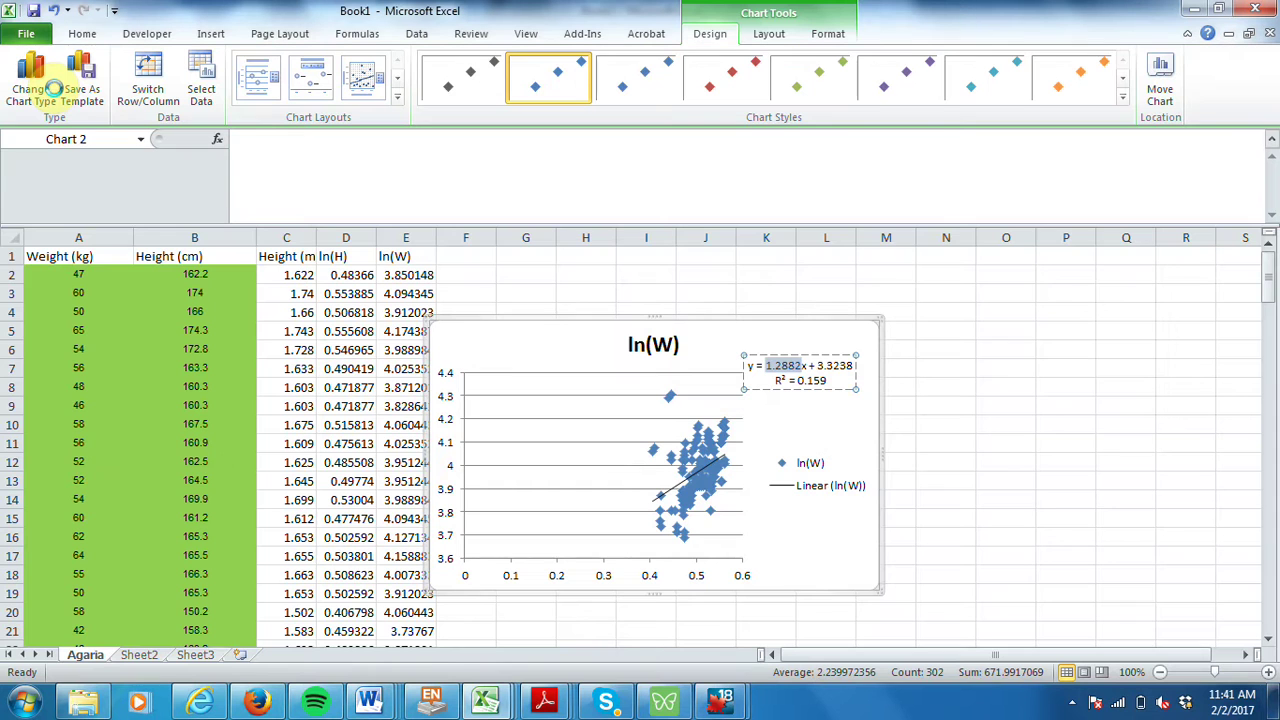
pyautogui.click(55, 91)
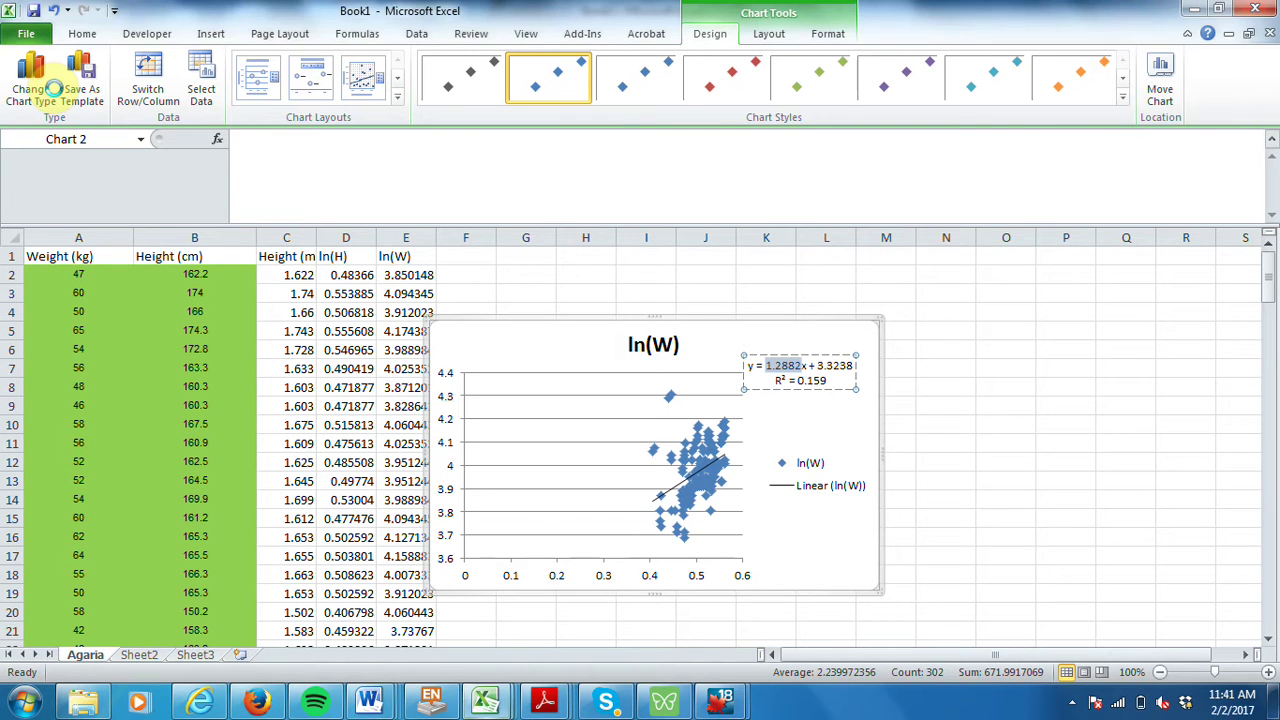
# Save Book1 as Analysis in the Dropbox Indian Data > Data folder.
pyautogui.hotkey('ctrl', 's')
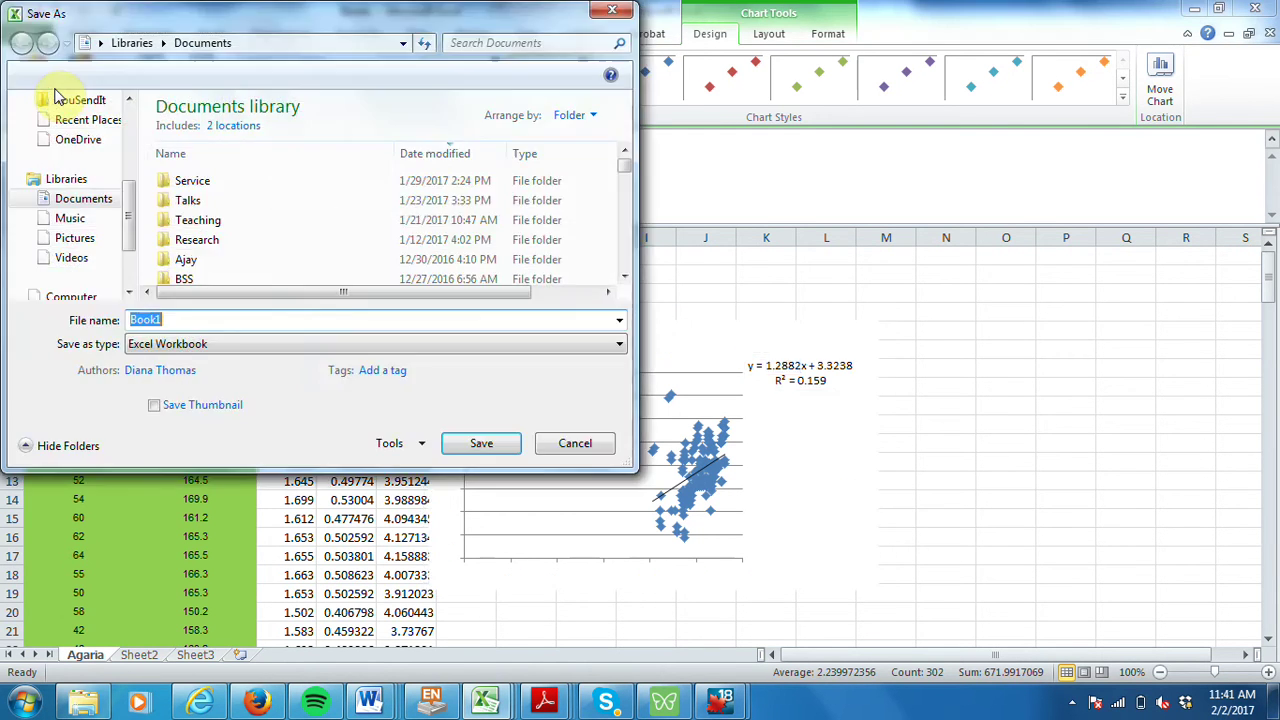
pyautogui.write('Anal')
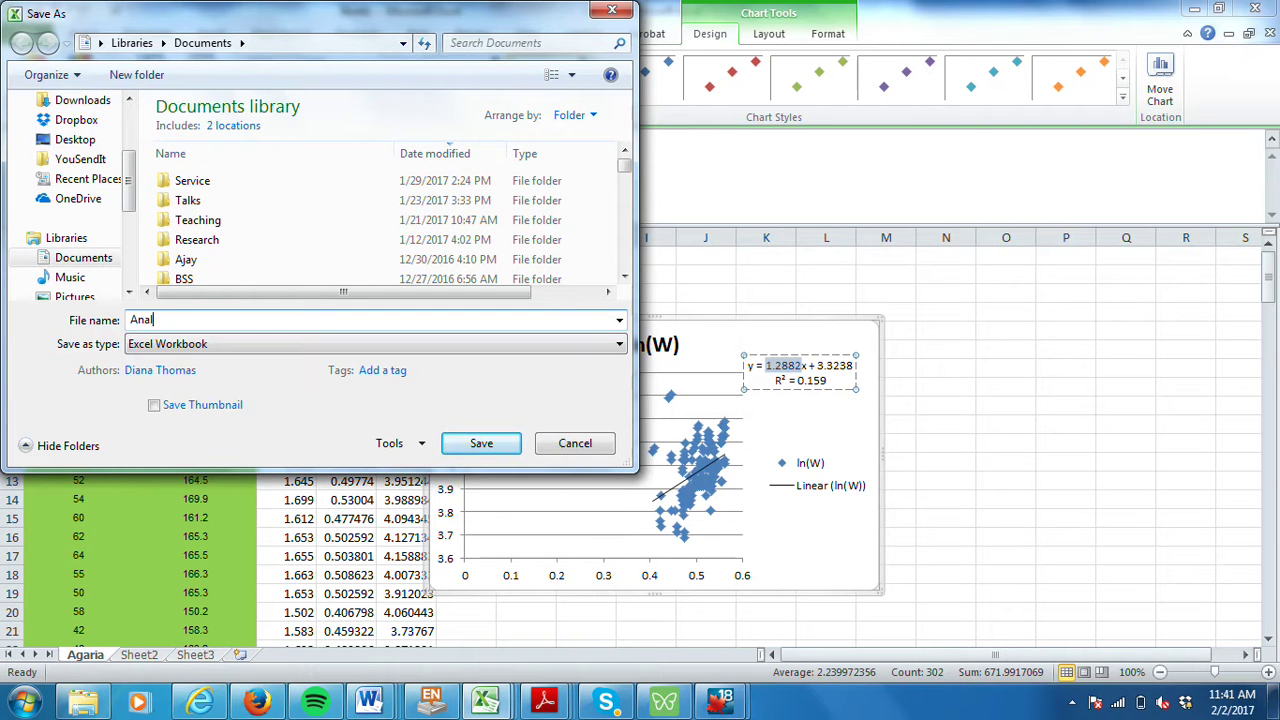
pyautogui.write('ysis')
pyautogui.click(95, 119)
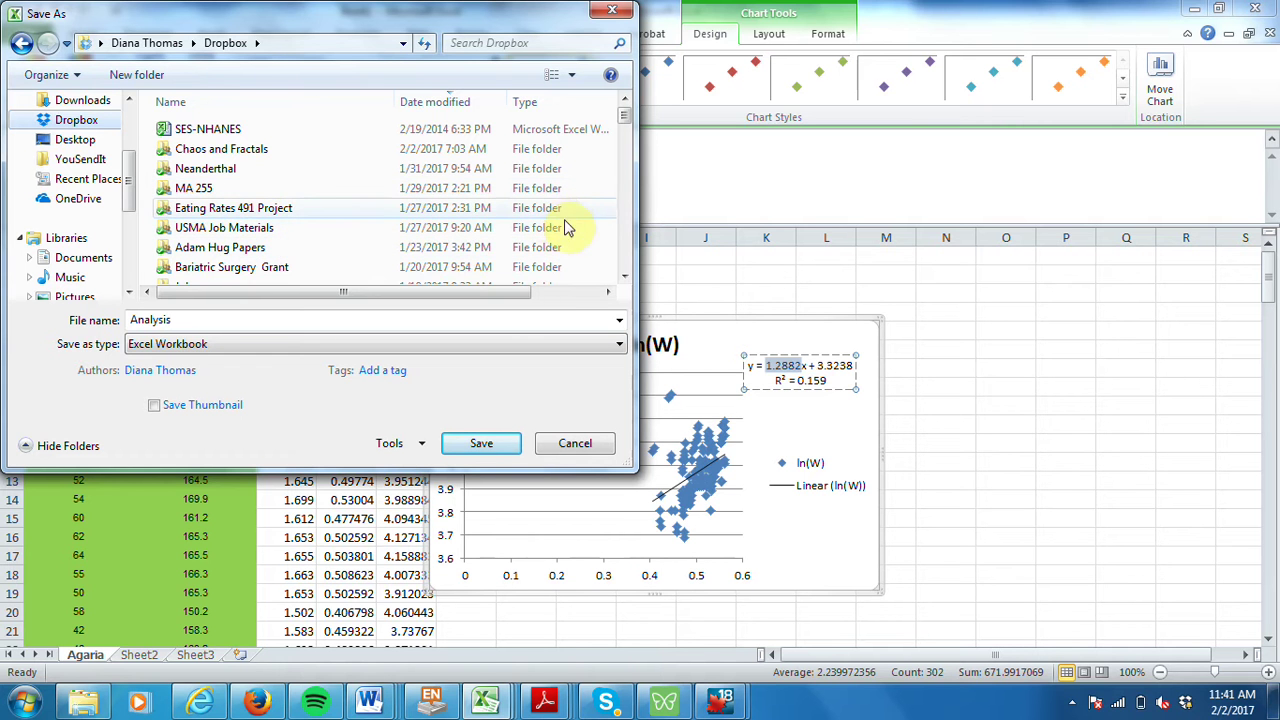
pyautogui.scroll(-2, 620, 280)
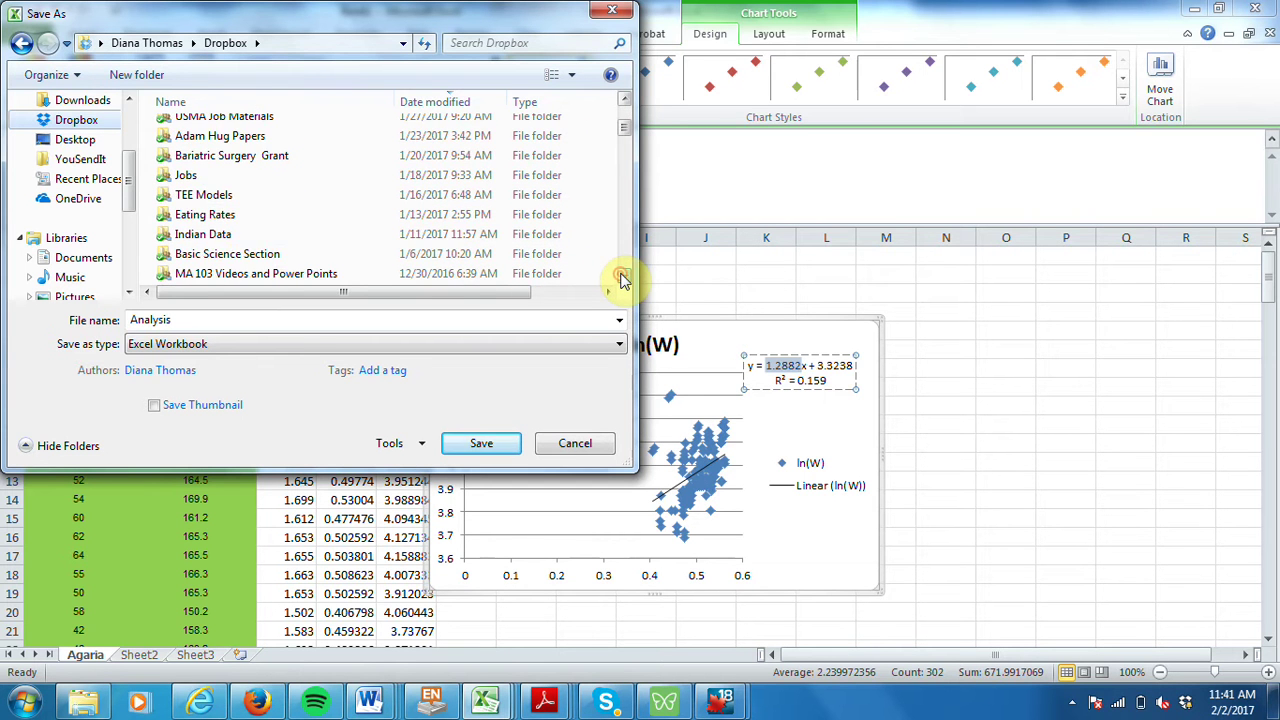
pyautogui.doubleClick(340, 234)
pyautogui.doubleClick(212, 130)
pyautogui.click(491, 443)
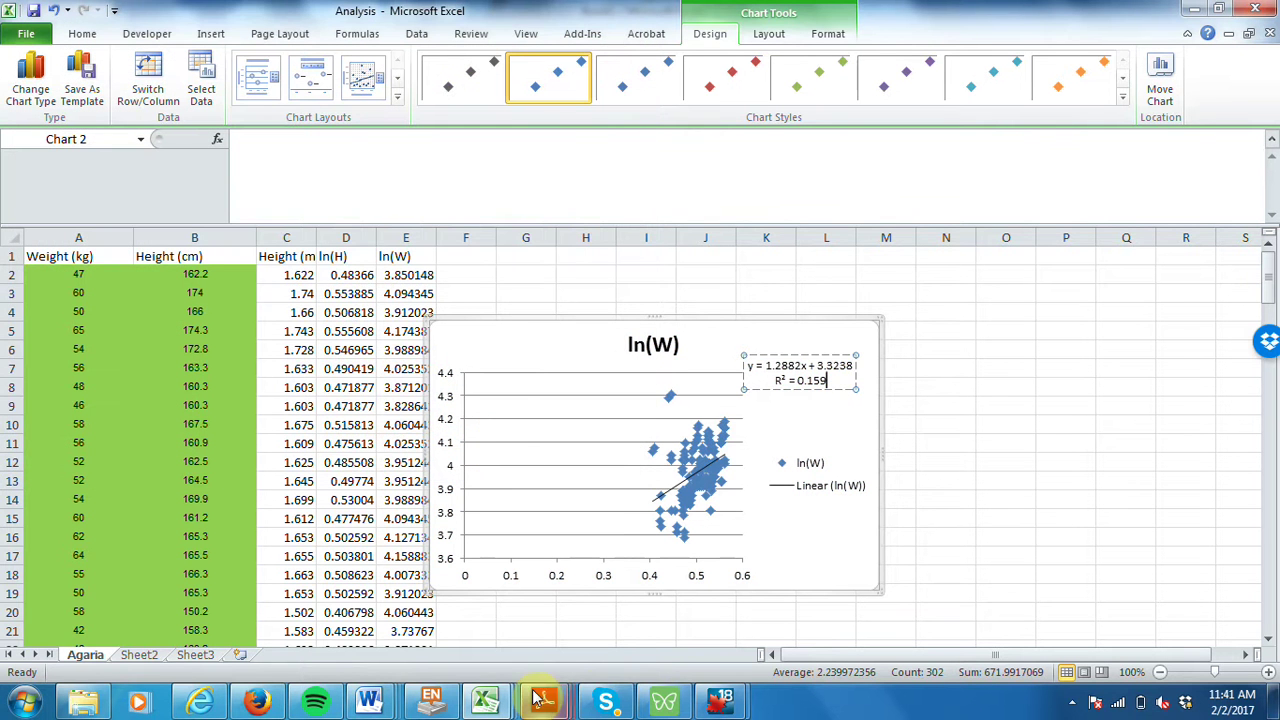
# Save Book2 as Results in the recently used Dropbox Indian Data\Data folder.
pyautogui.moveTo(503, 703)
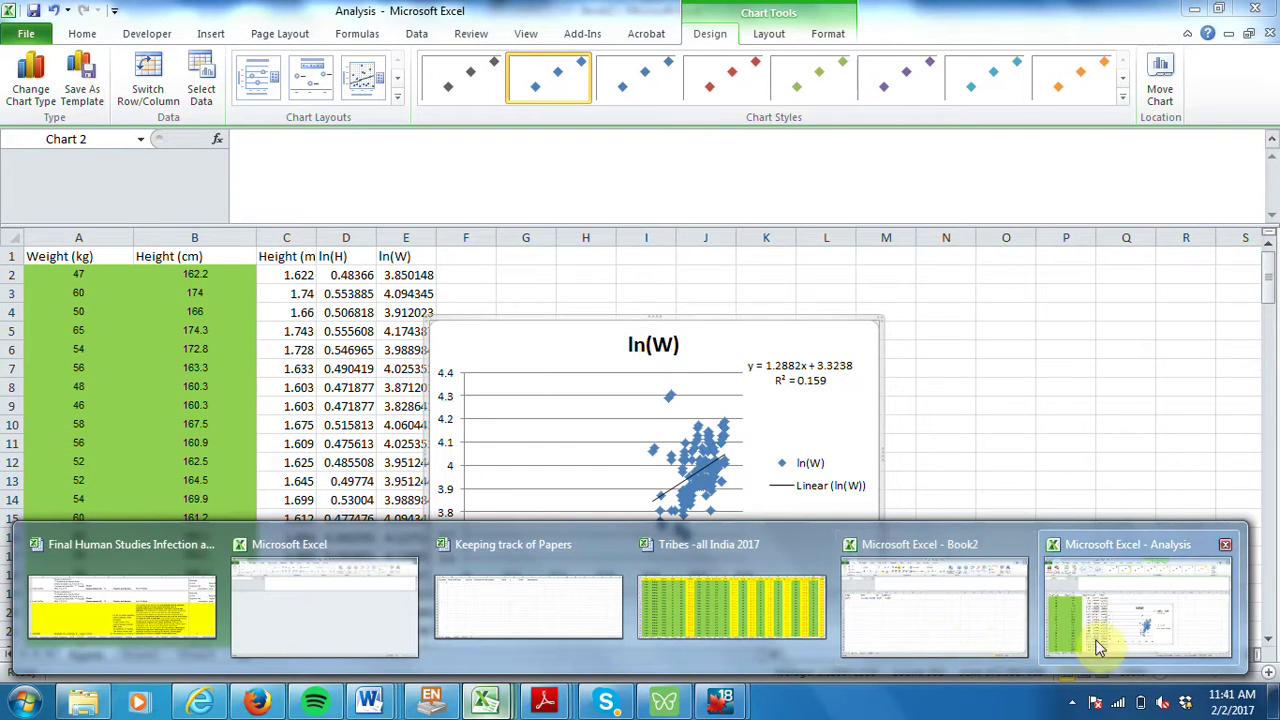
pyautogui.click(925, 627)
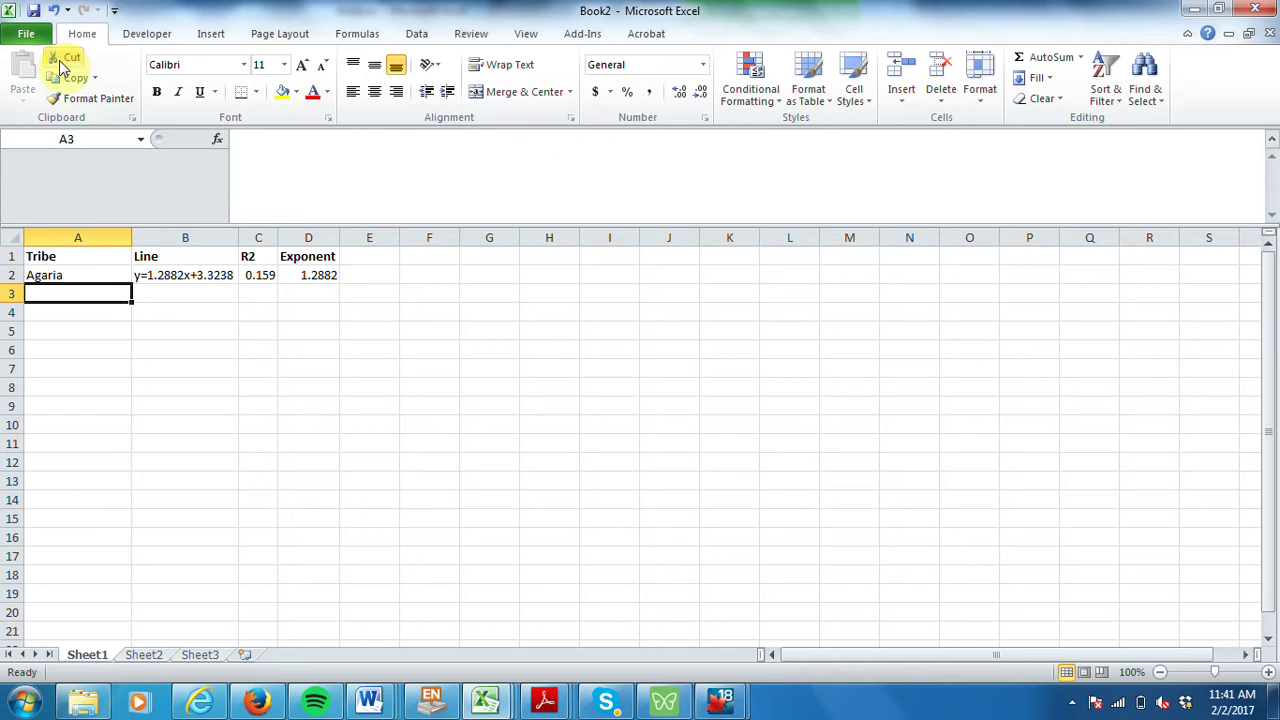
pyautogui.click(30, 34)
pyautogui.click(51, 86)
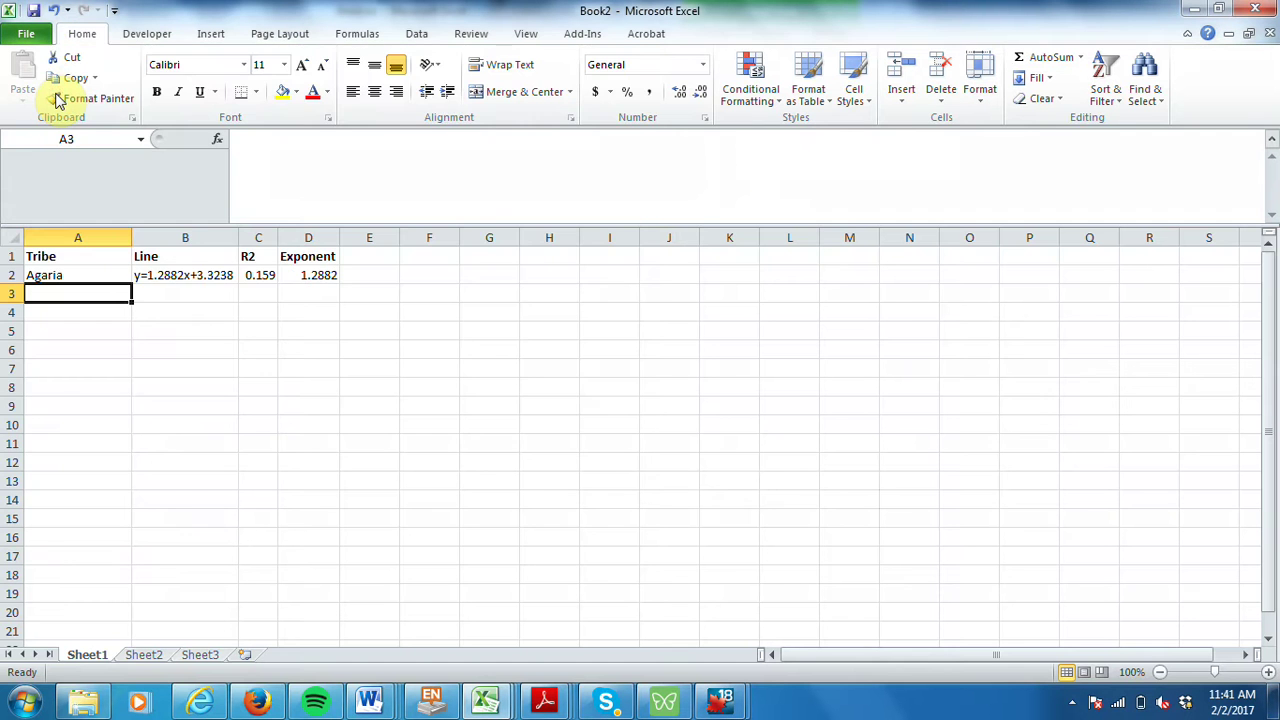
pyautogui.write('Results')
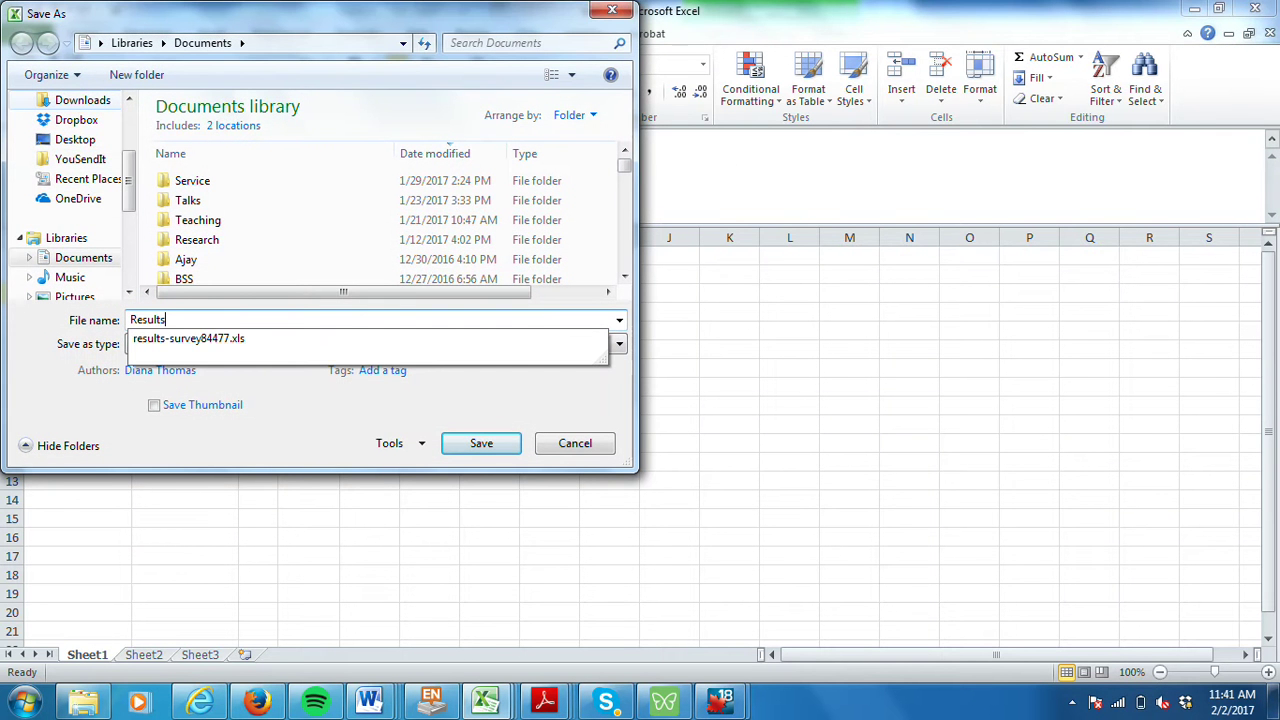
pyautogui.click(98, 186)
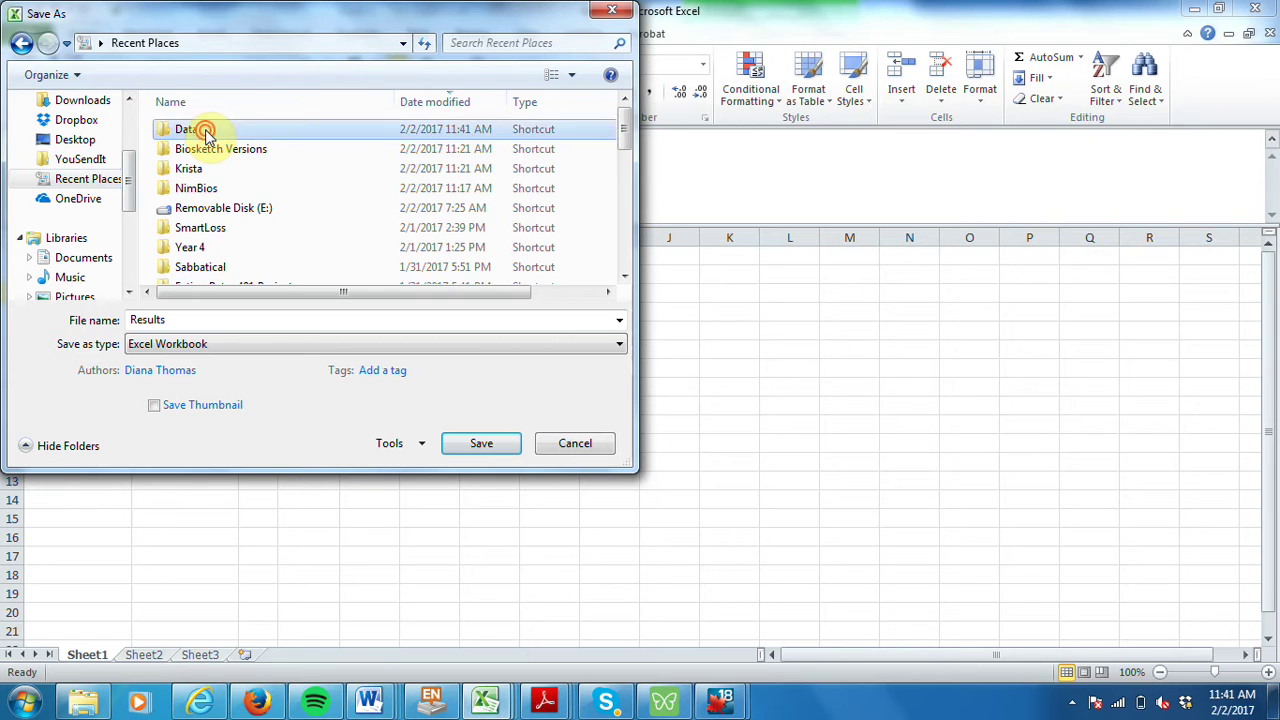
pyautogui.doubleClick(206, 129)
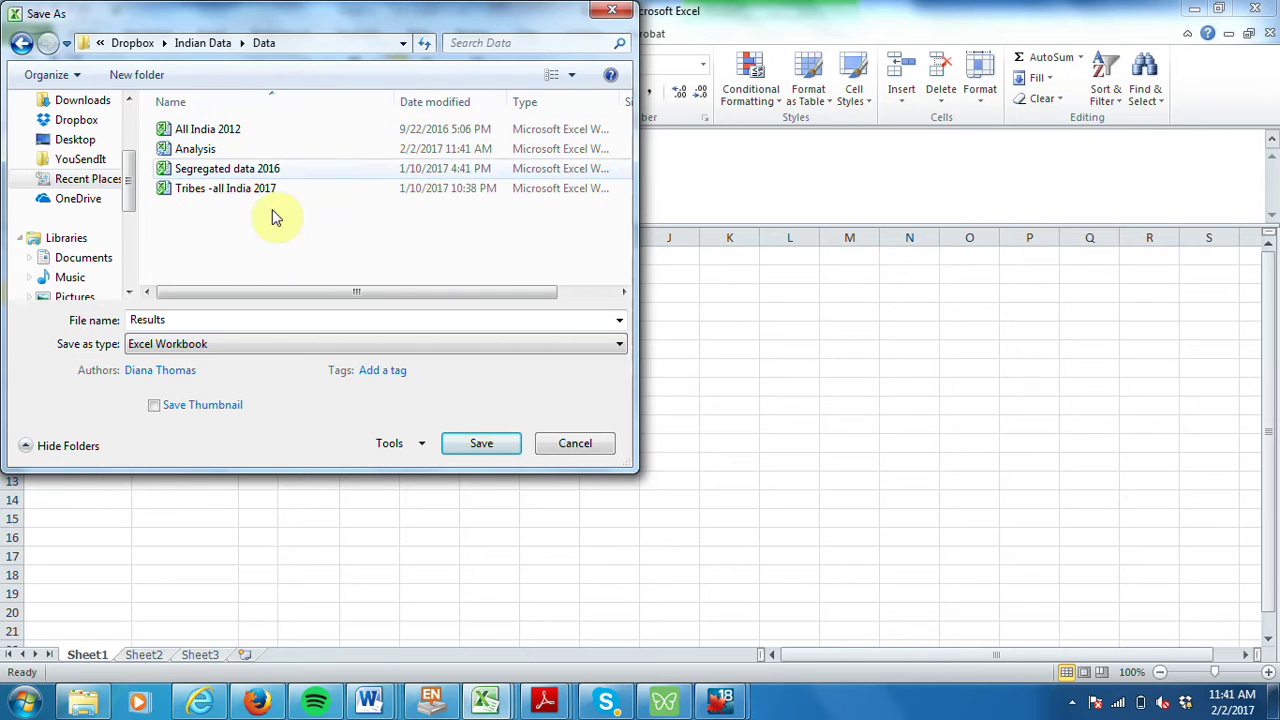
pyautogui.click(484, 446)
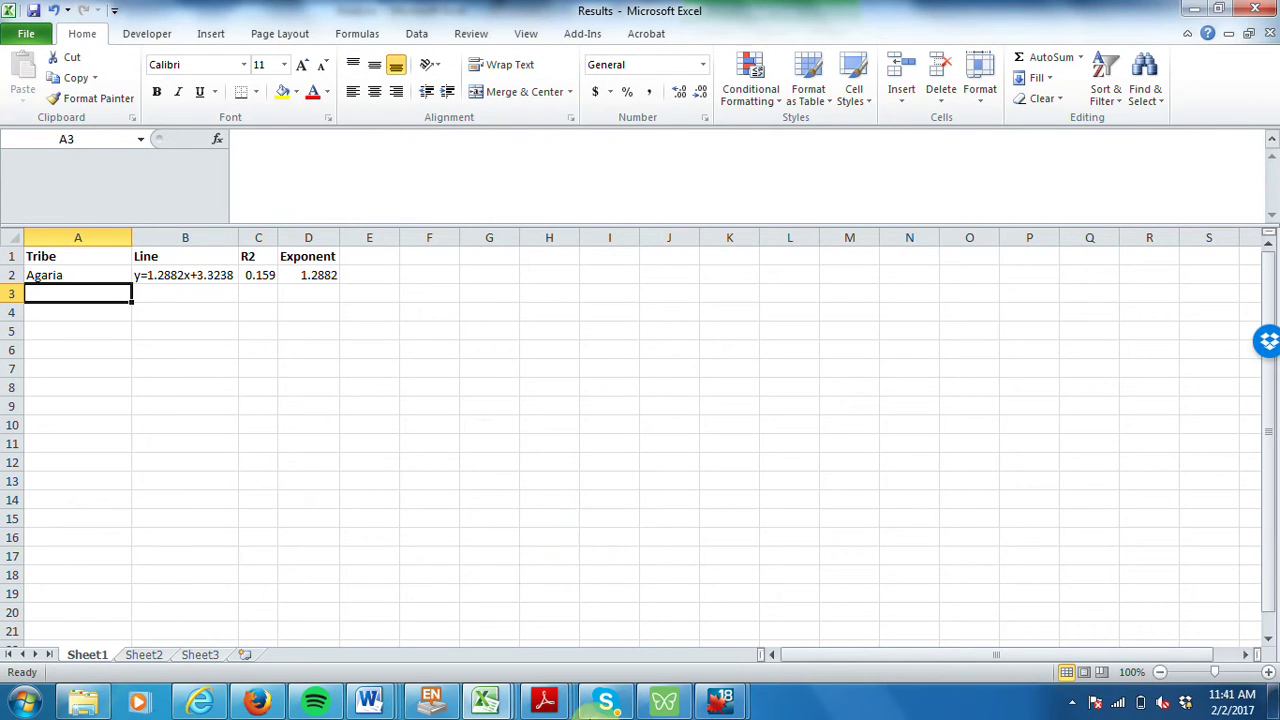
# Open the All India 2012 workbook from the Data folder in the file browser.
pyautogui.moveTo(486, 700)
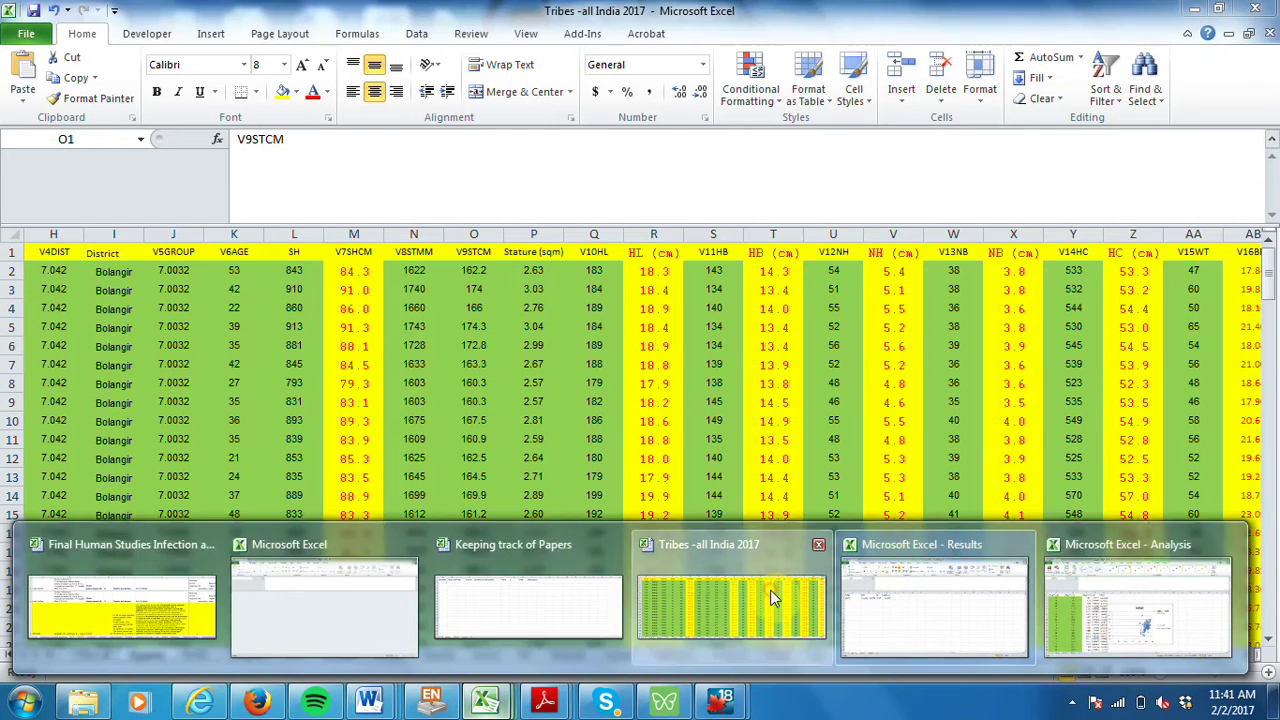
pyautogui.click(651, 572)
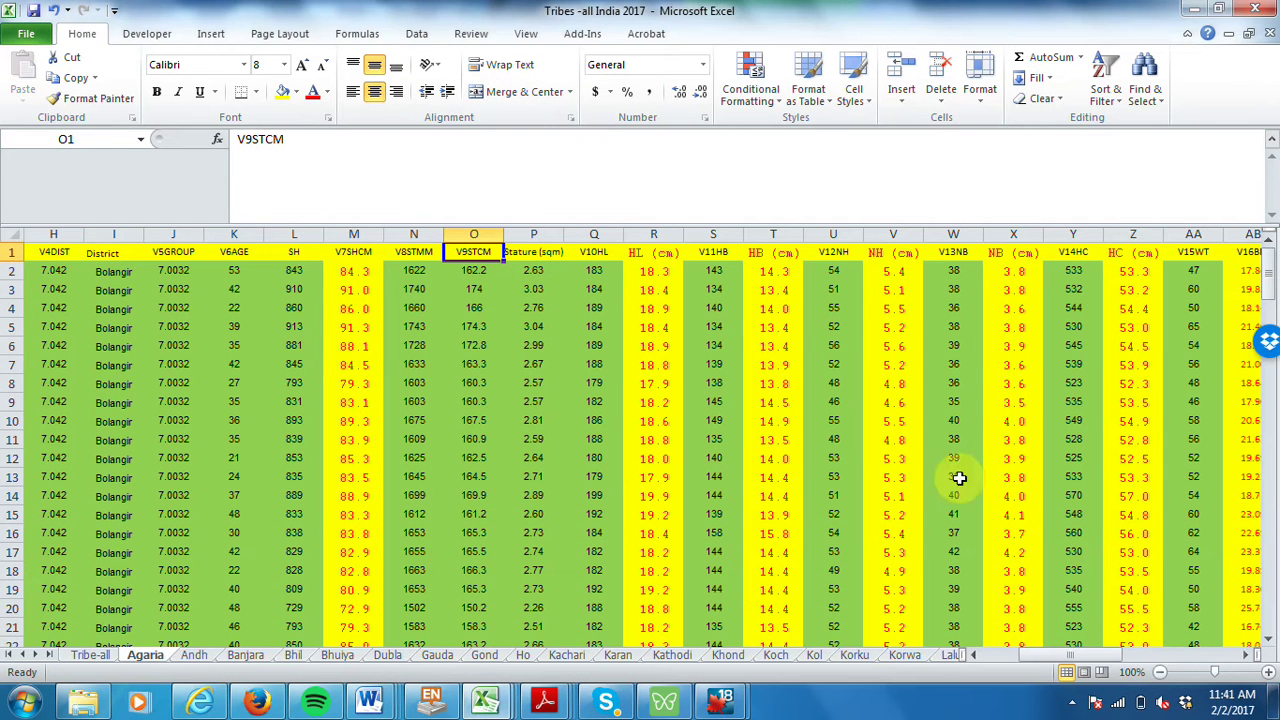
pyautogui.click(97, 703)
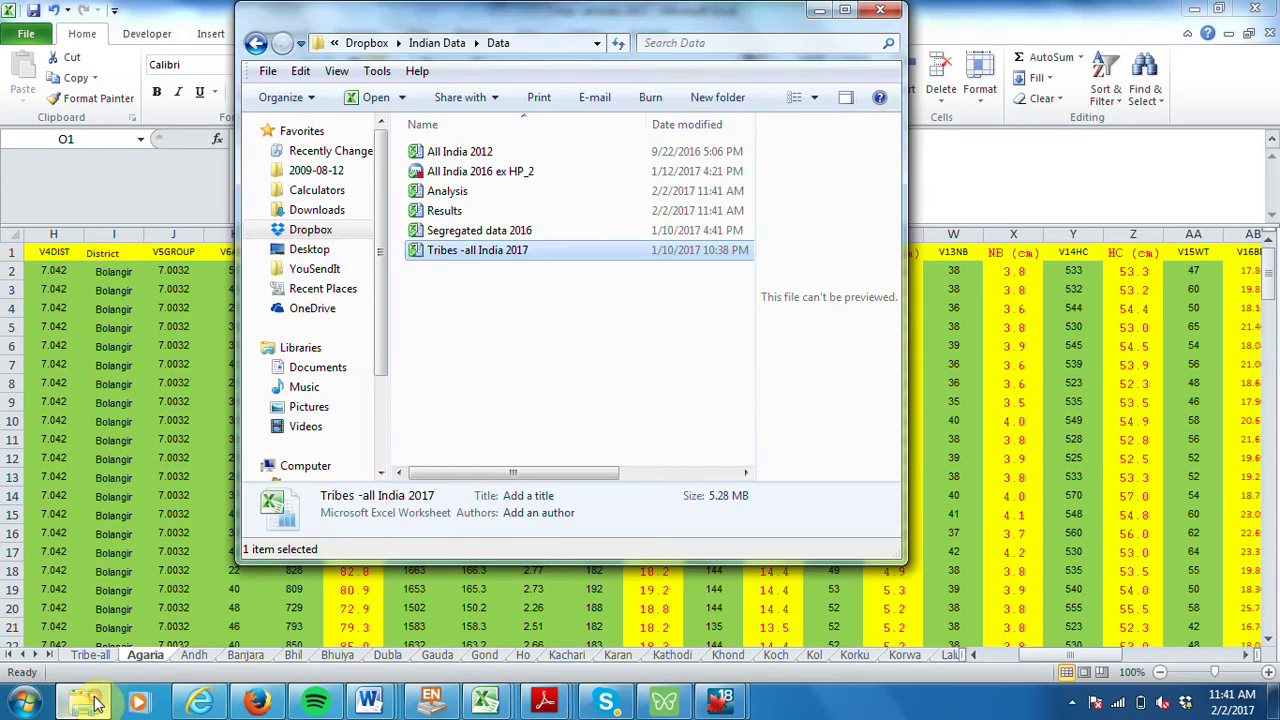
pyautogui.click(476, 163)
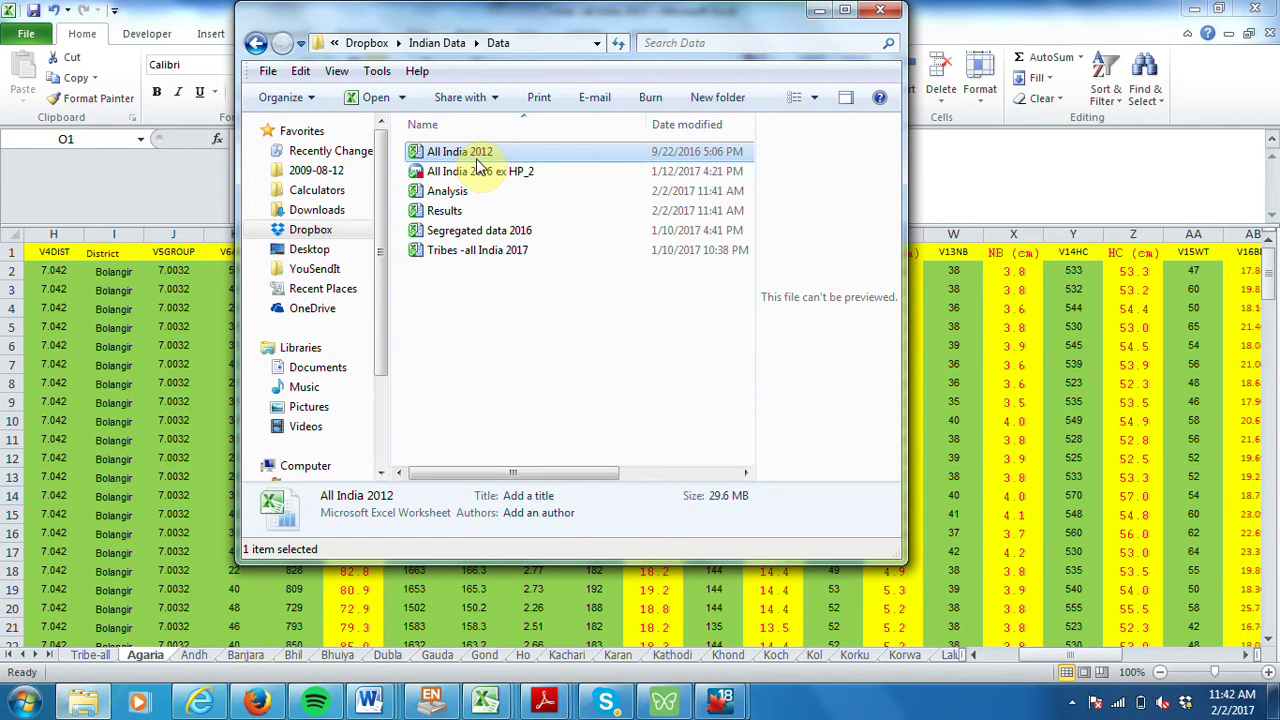
pyautogui.doubleClick(485, 156)
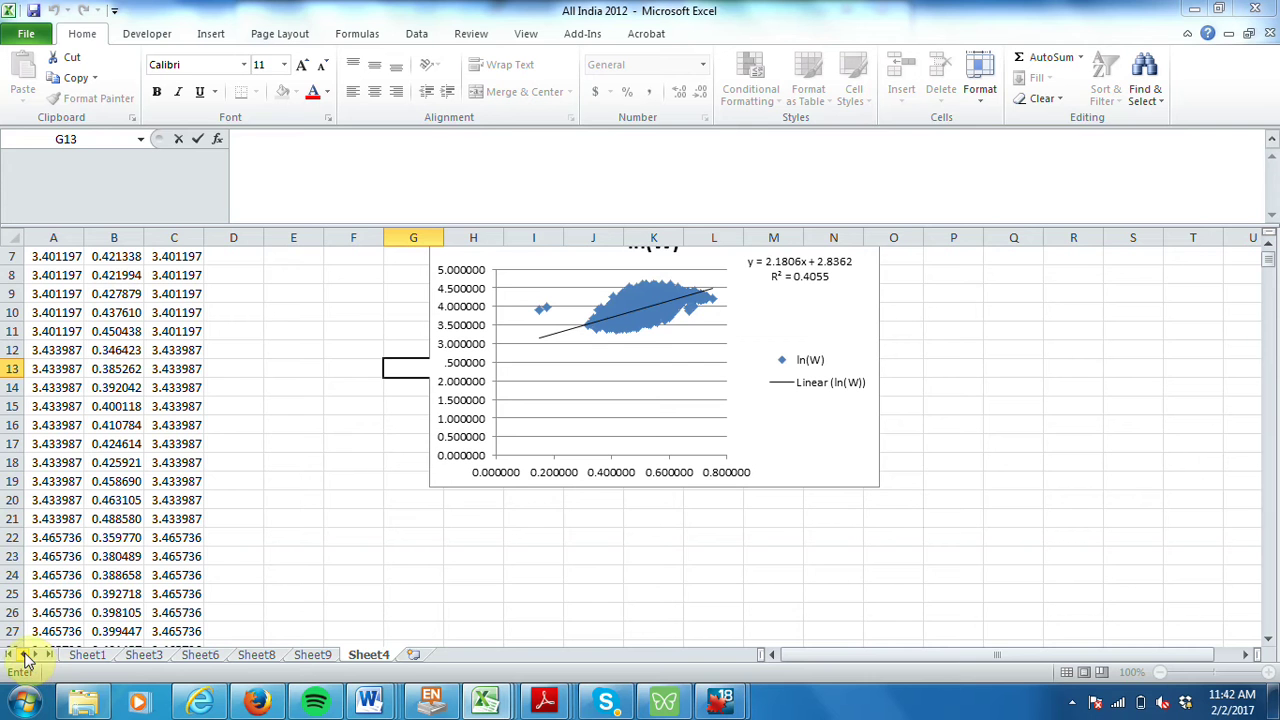
# View Sheet1 and Sheet3, close All India 2012 without saving, and return to the Data folder.
pyautogui.click(68, 655)
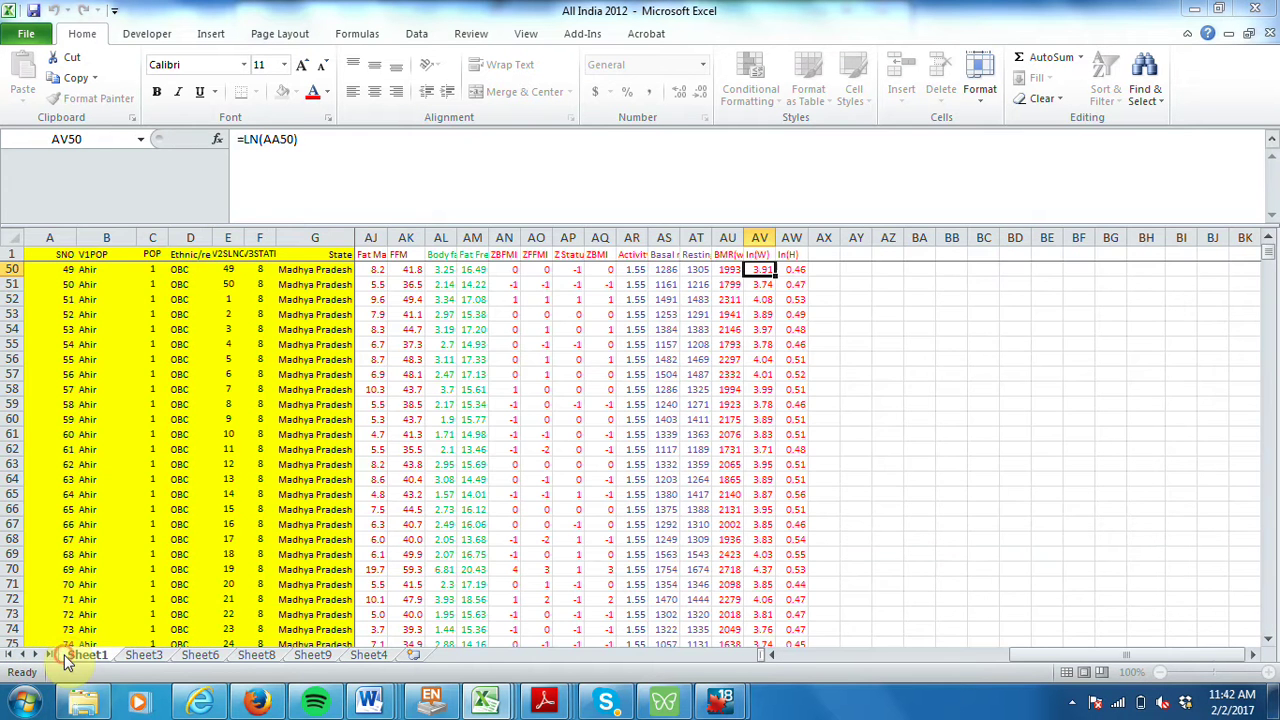
pyautogui.click(141, 656)
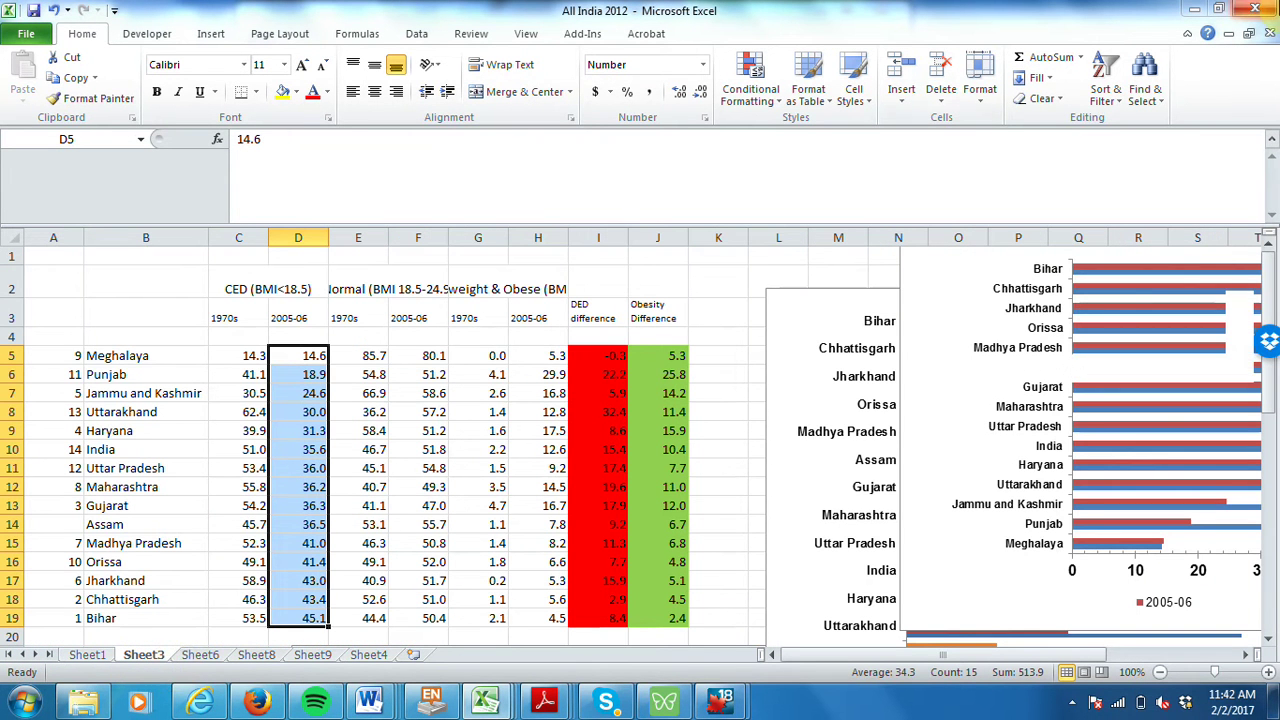
pyautogui.click(1256, 8)
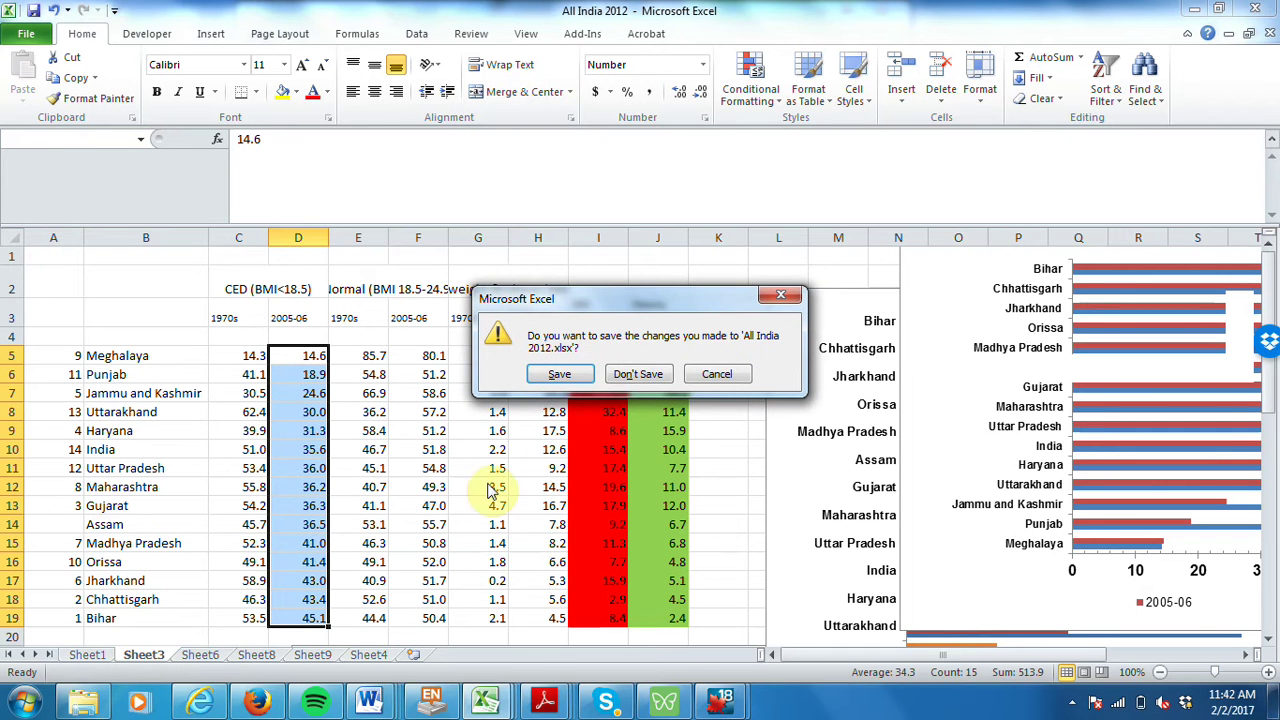
pyautogui.click(612, 376)
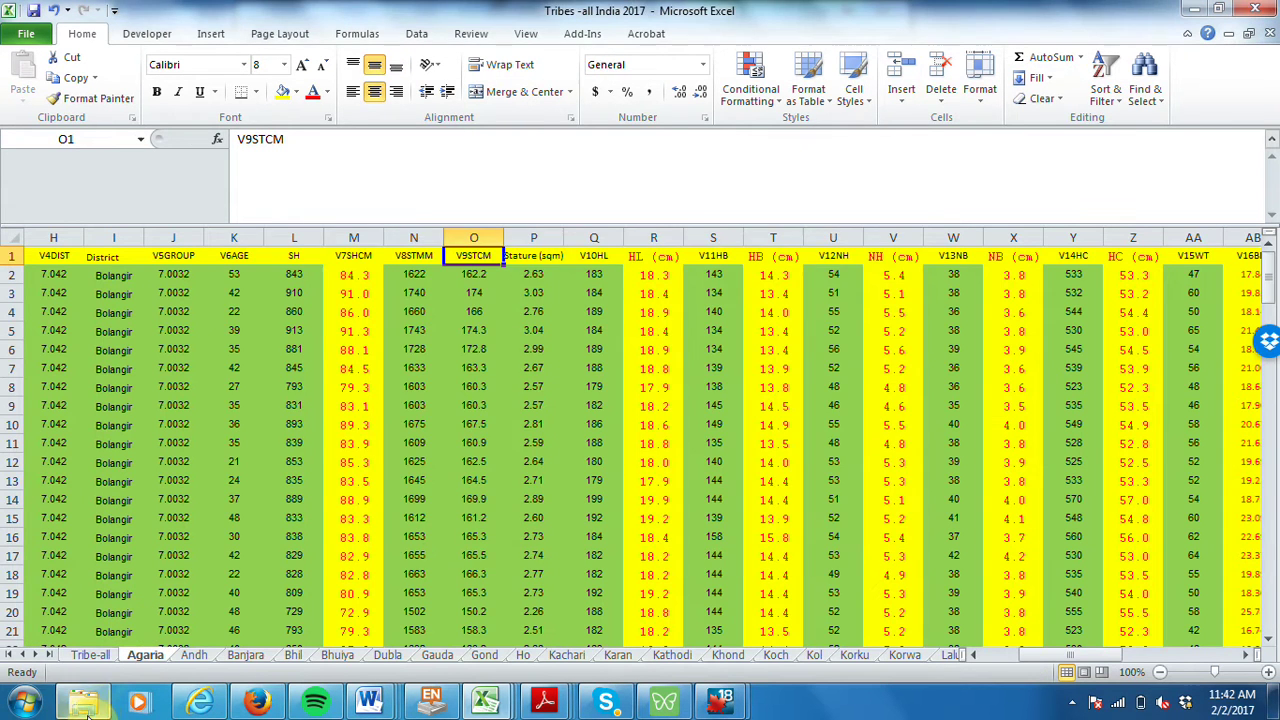
pyautogui.click(83, 702)
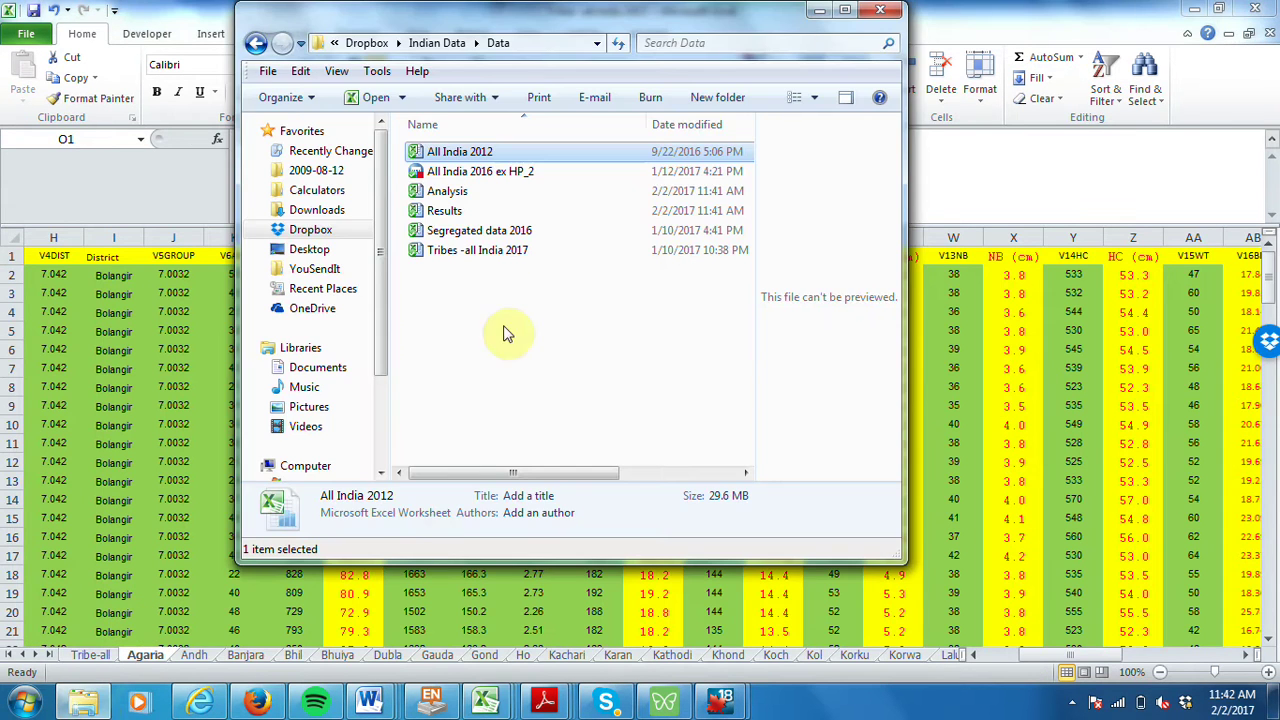
# Browse the Tribe, Scheduled caste, Backward castes, General, Jain and Muslim sheets of Segregated data 2016, then close it.
pyautogui.doubleClick(490, 232)
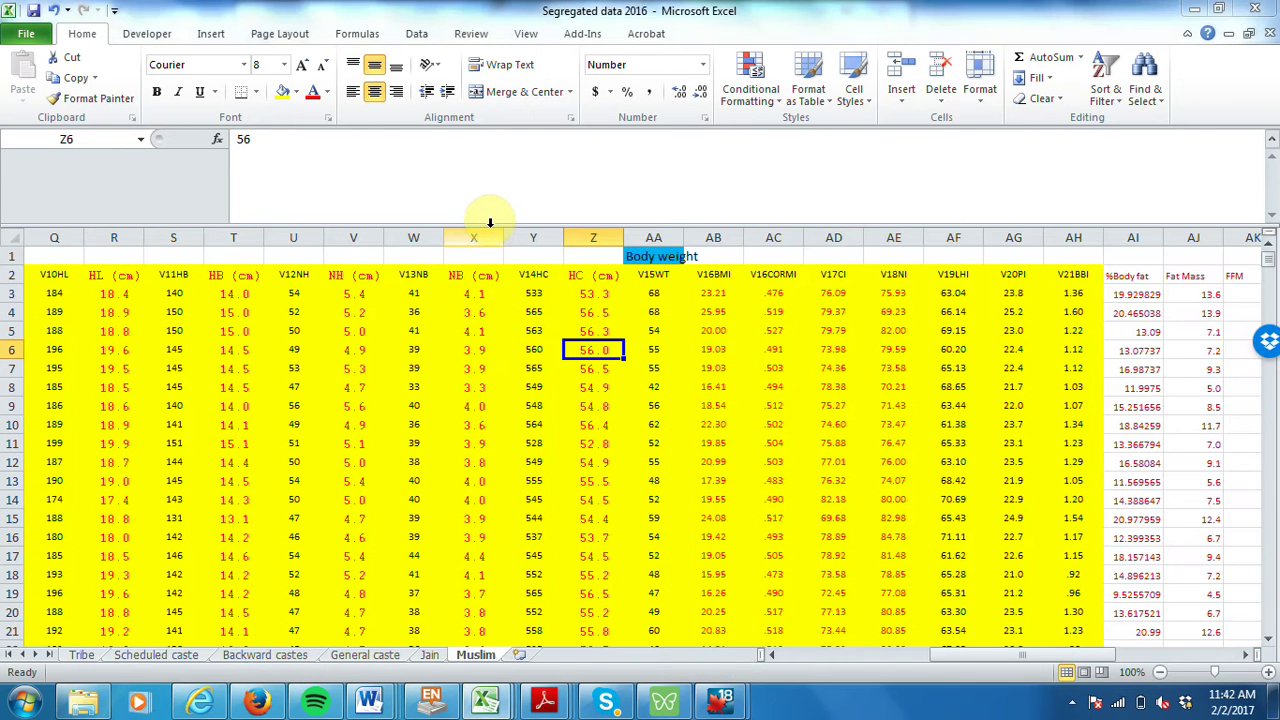
pyautogui.click(81, 654)
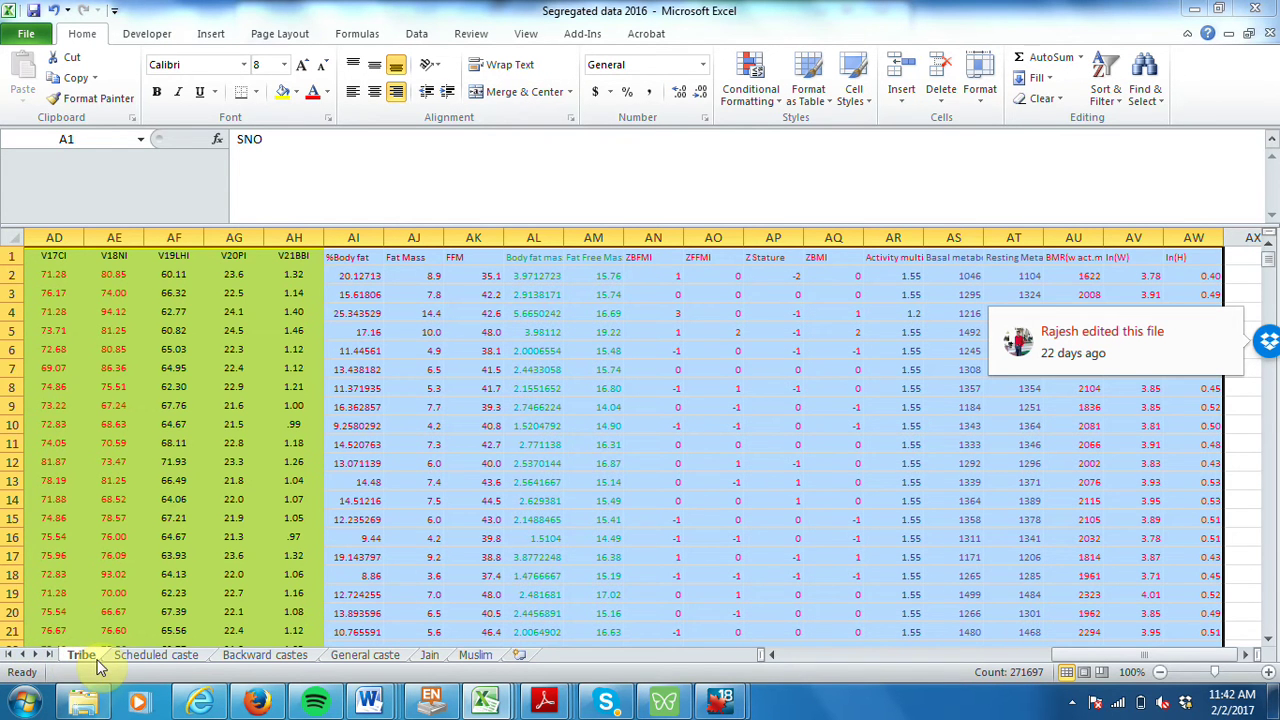
pyautogui.click(127, 656)
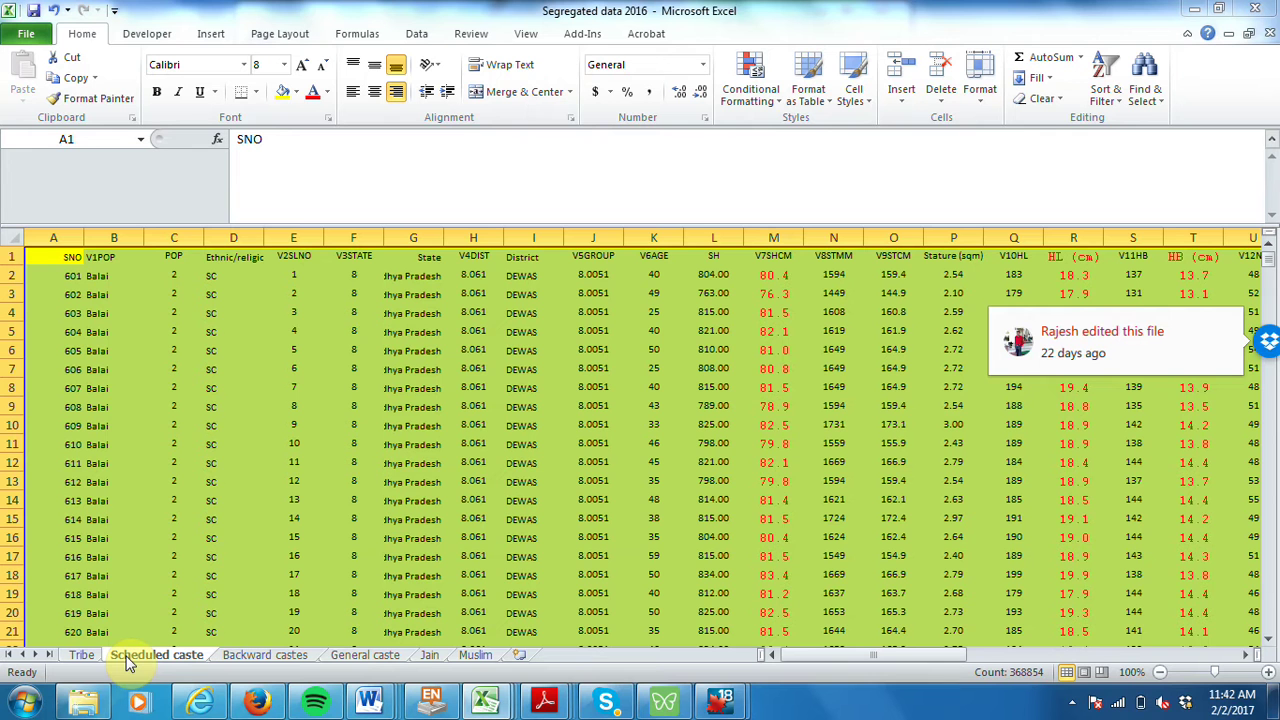
pyautogui.click(281, 656)
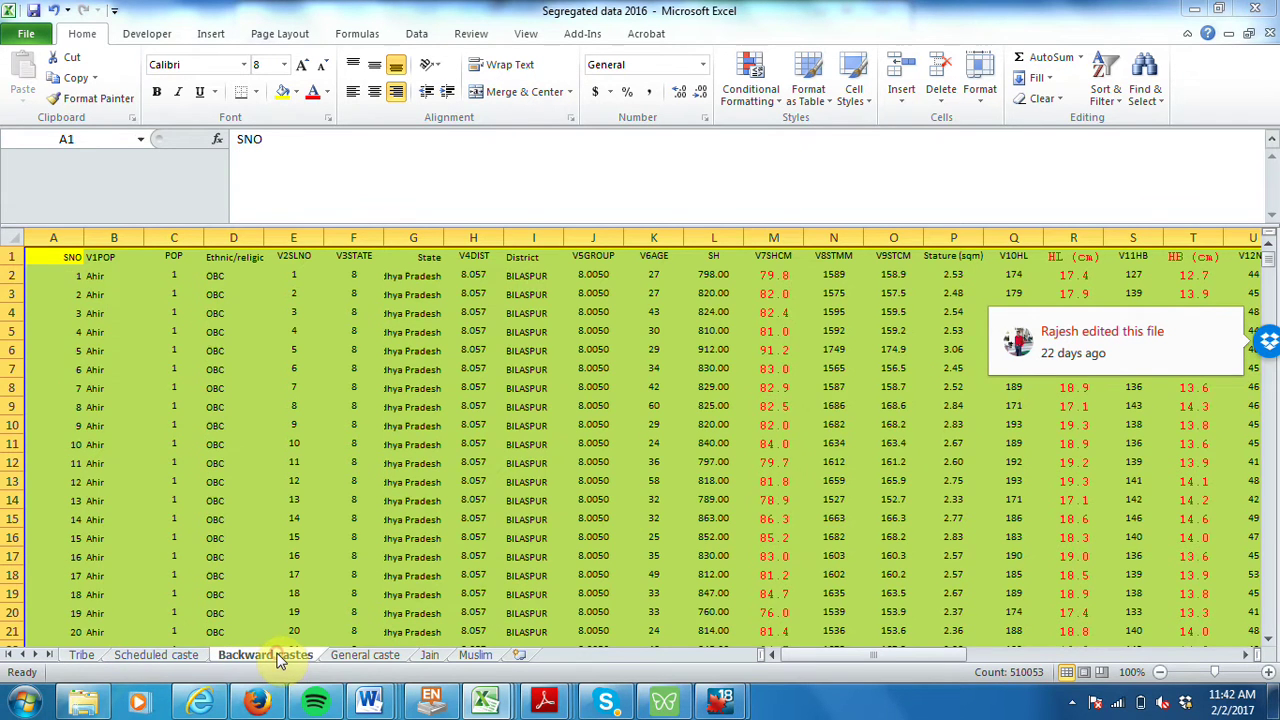
pyautogui.click(355, 655)
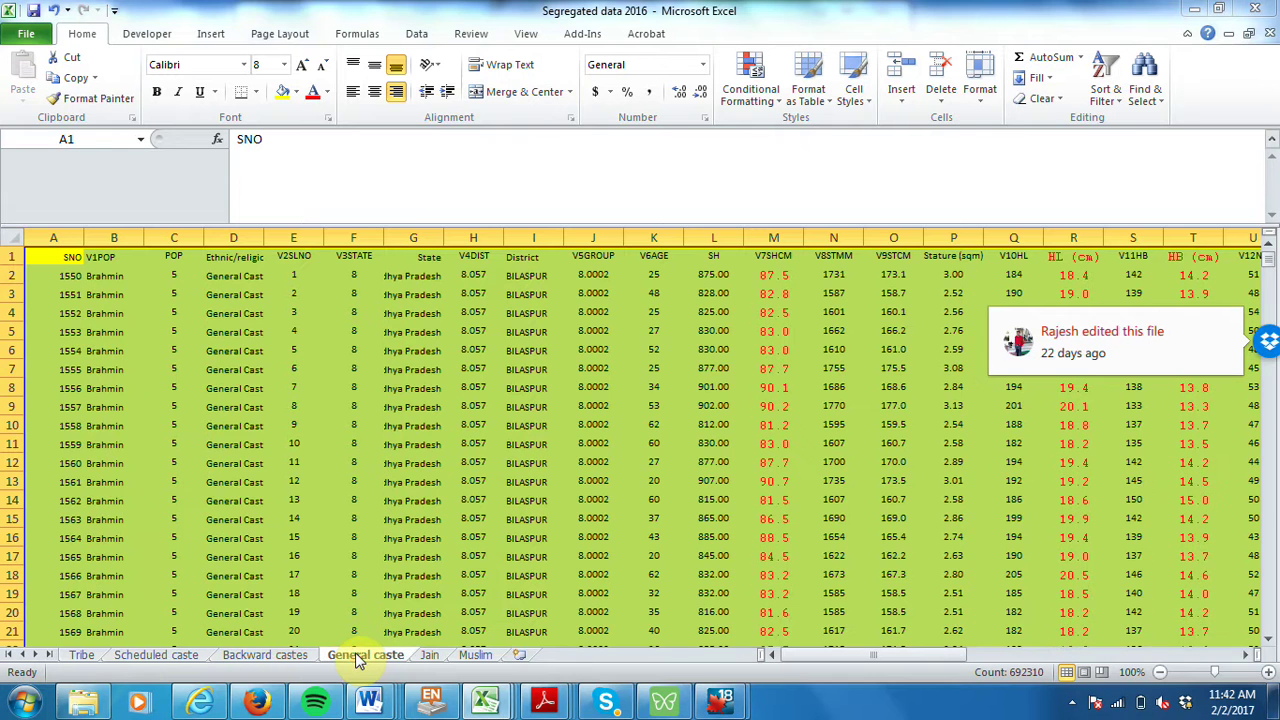
pyautogui.click(428, 655)
pyautogui.click(480, 658)
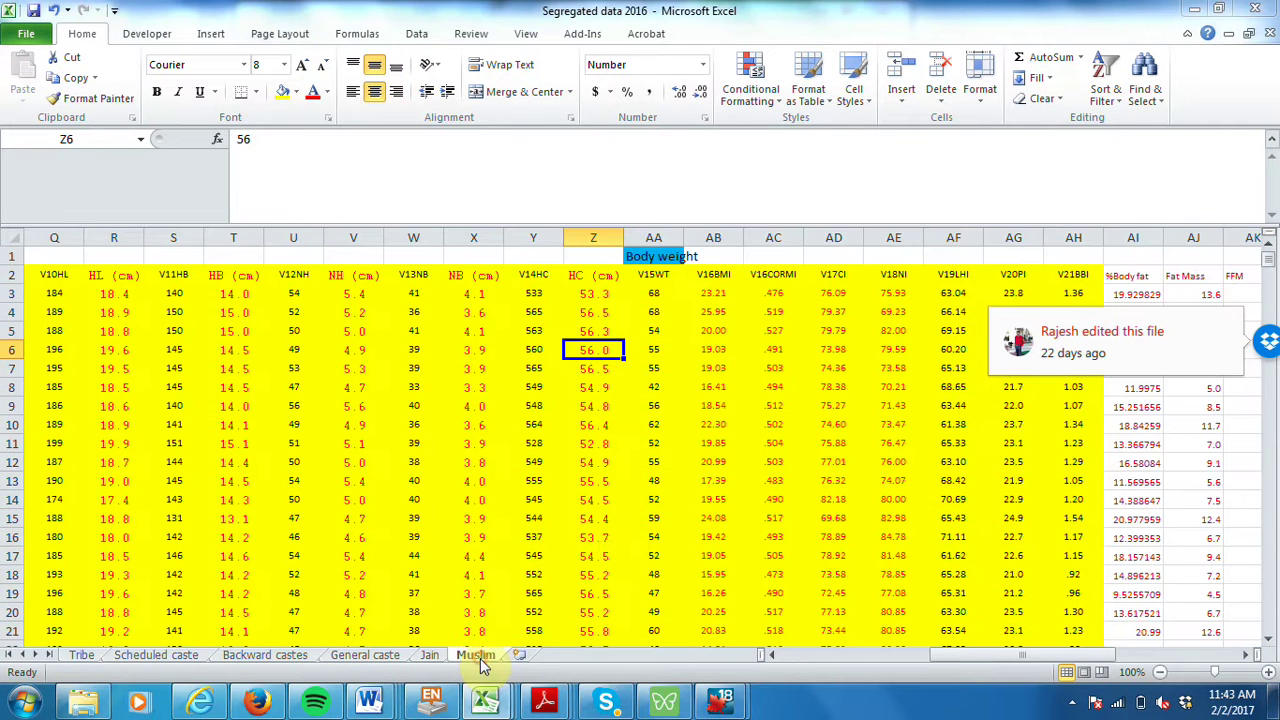
pyautogui.hscroll(1, 737, 480)
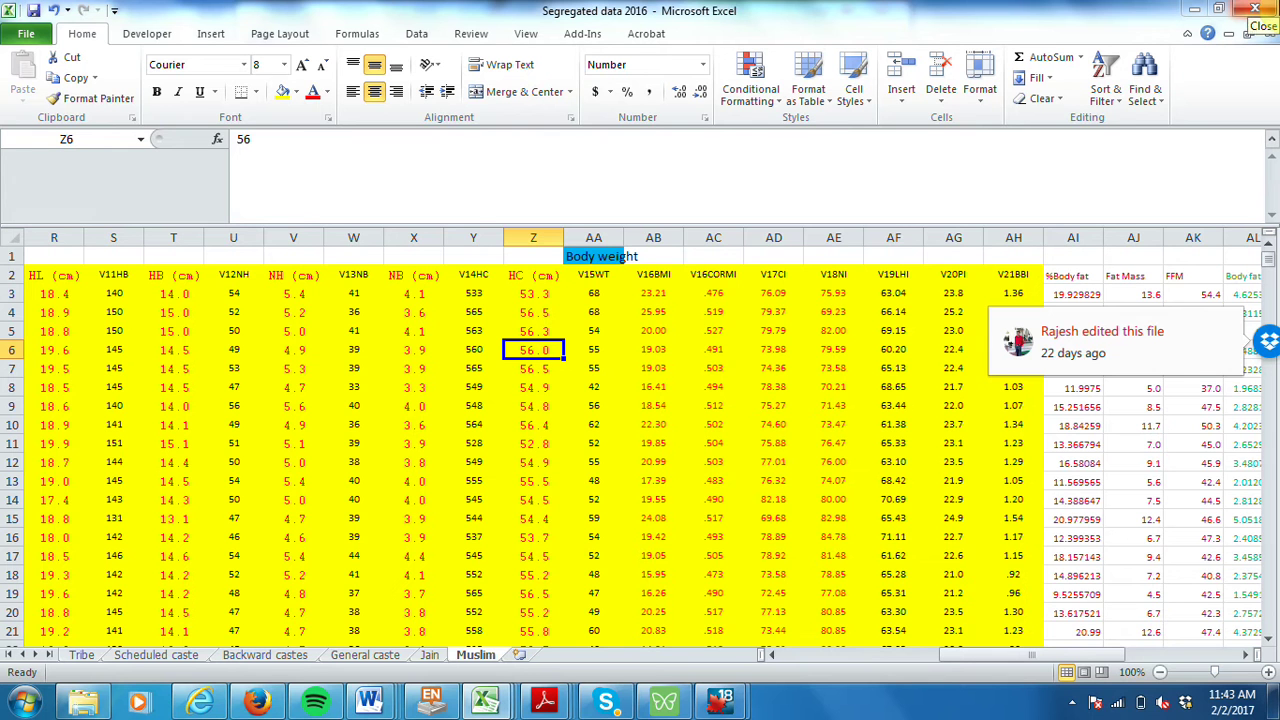
pyautogui.click(1255, 10)
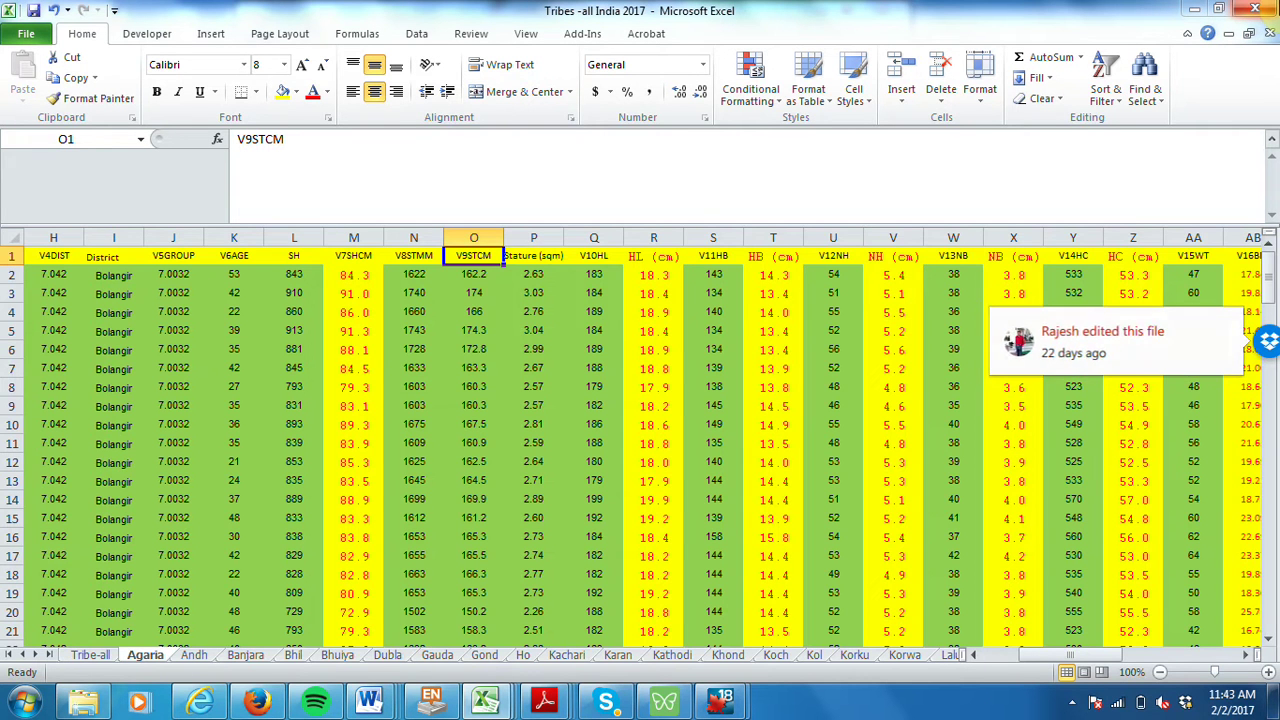